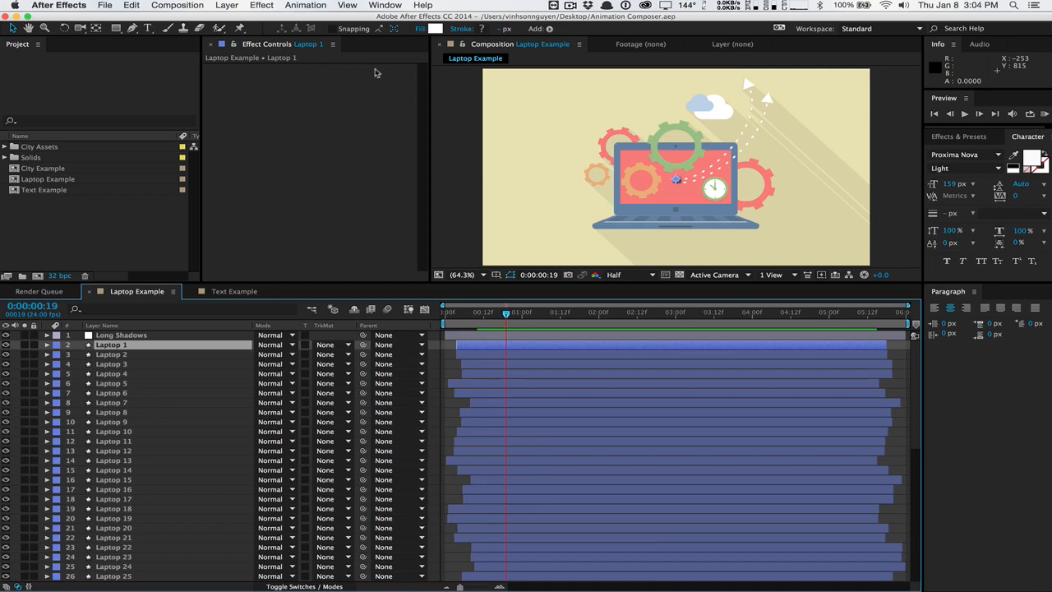
# Open the Animation Composer panel and preview the Ease and Overshoot presets among the 2D Position & Rotate & Scale transitions
pyautogui.click(385, 5)
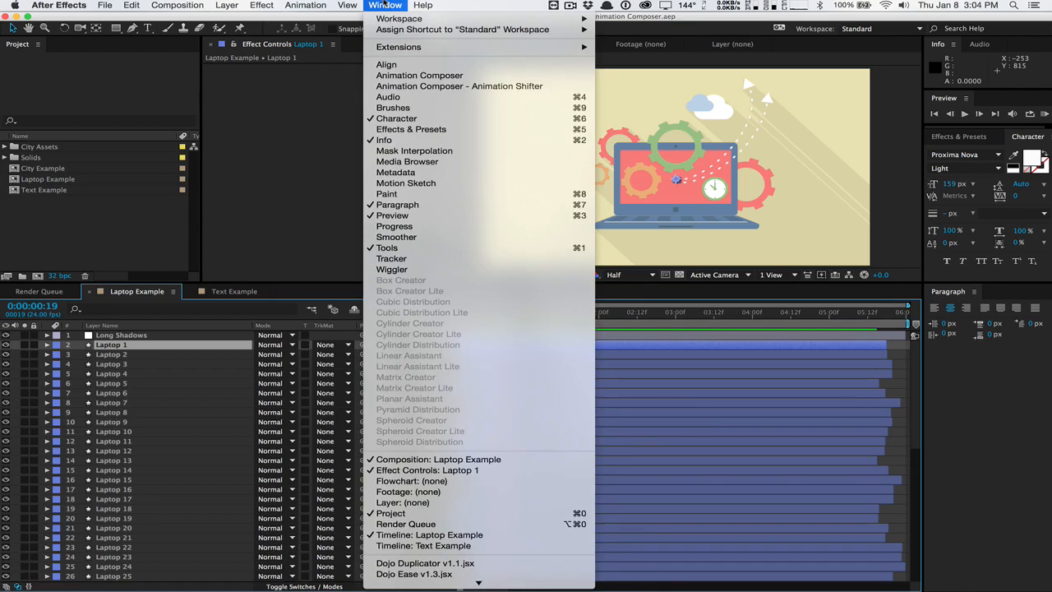
pyautogui.click(391, 76)
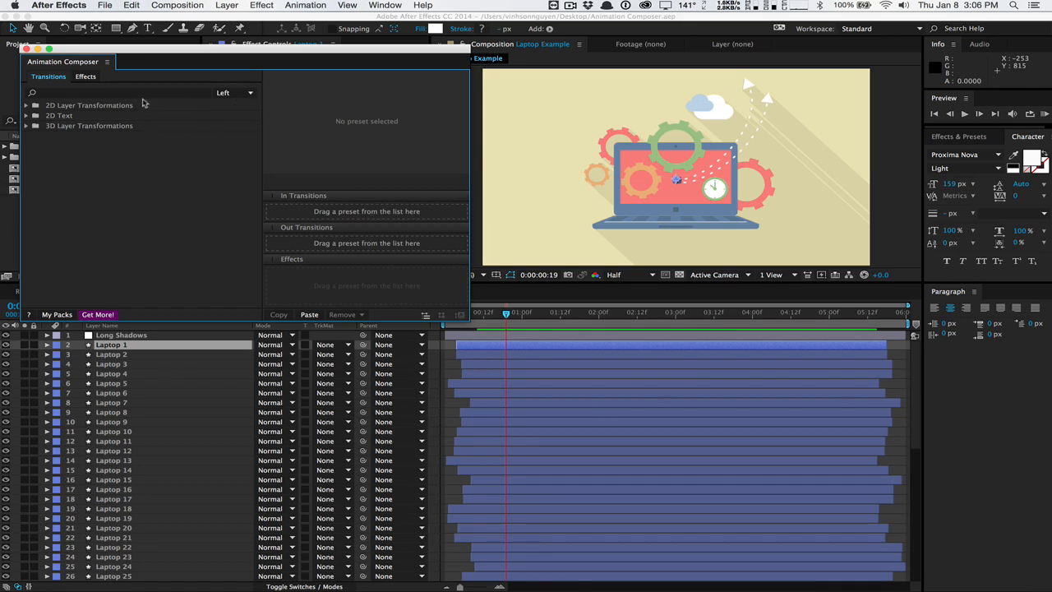
pyautogui.click(25, 106)
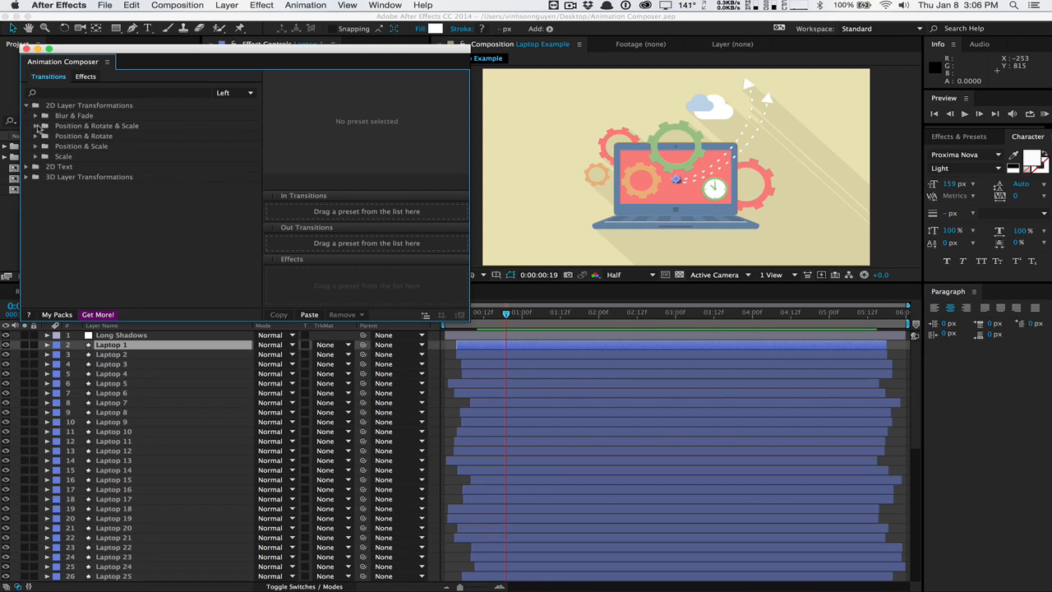
pyautogui.click(36, 126)
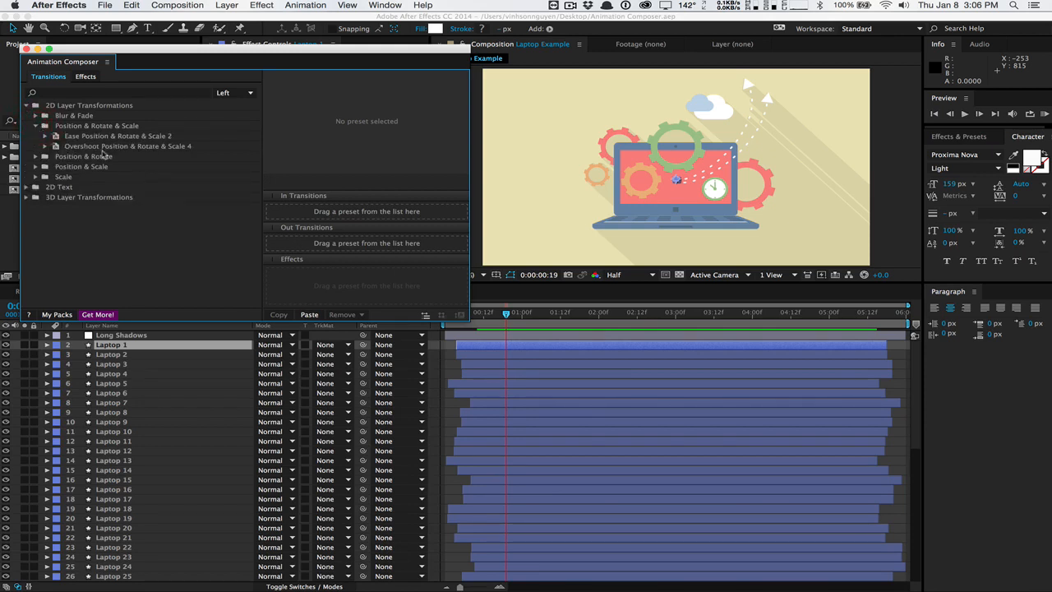
pyautogui.click(136, 137)
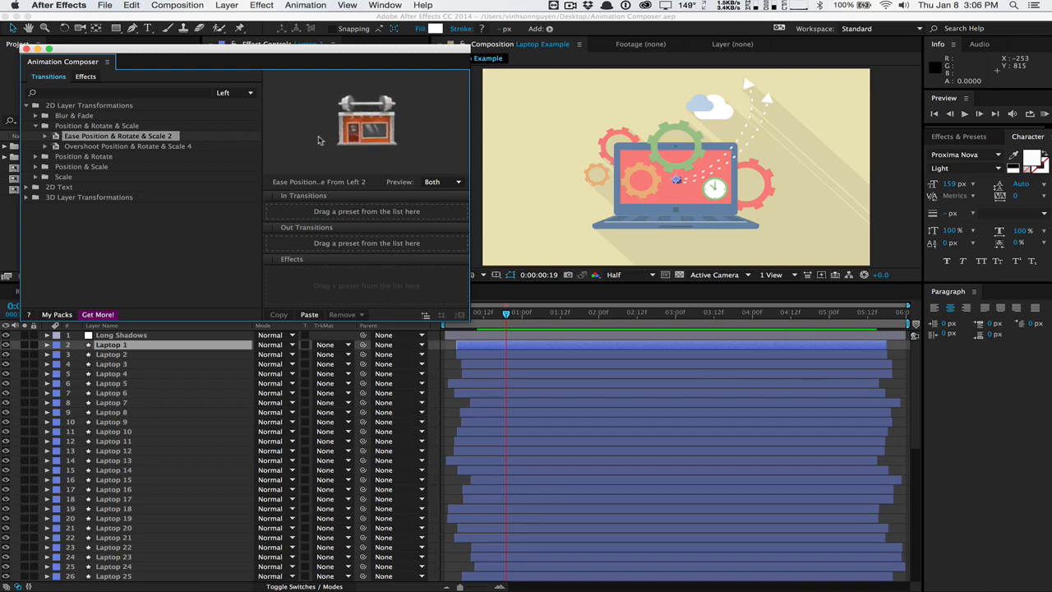
pyautogui.click(178, 146)
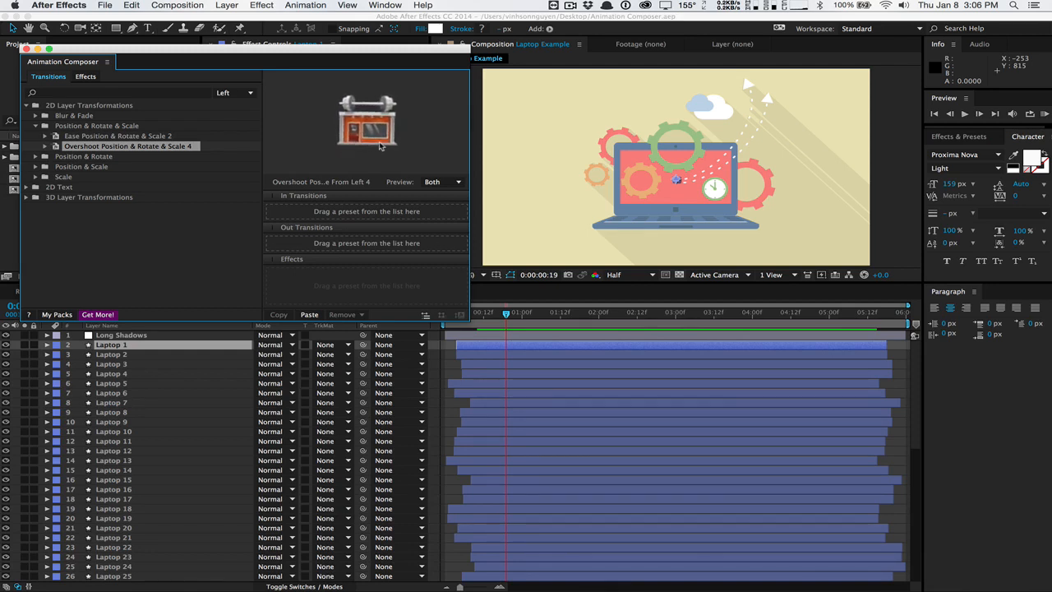
# Preview the Bounce Scale and Overshoot Scale From Anchor Point presets in the 2D layer Scale transitions
pyautogui.click(35, 177)
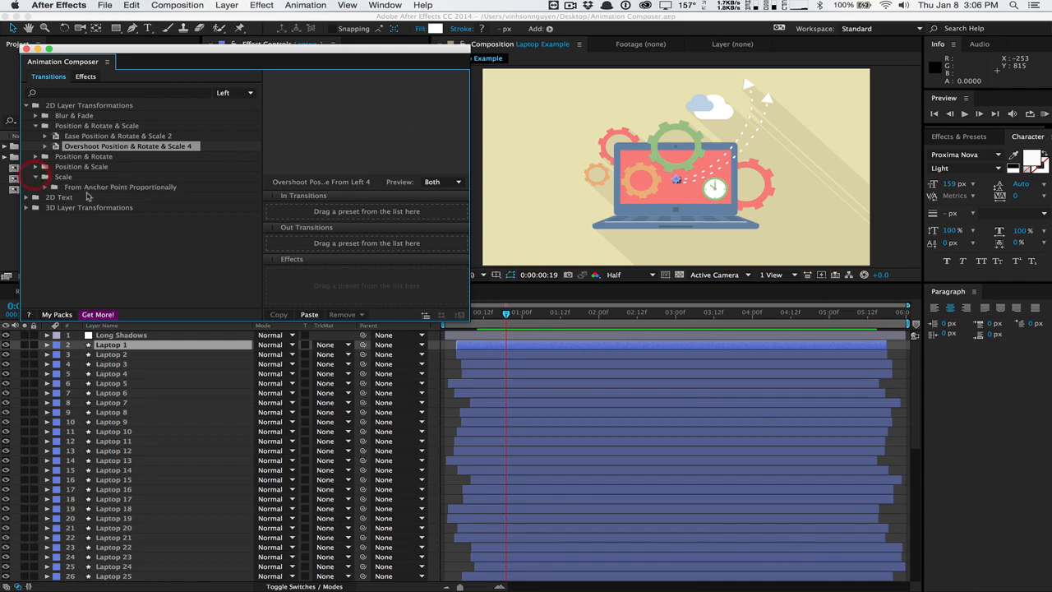
pyautogui.click(45, 188)
pyautogui.click(151, 198)
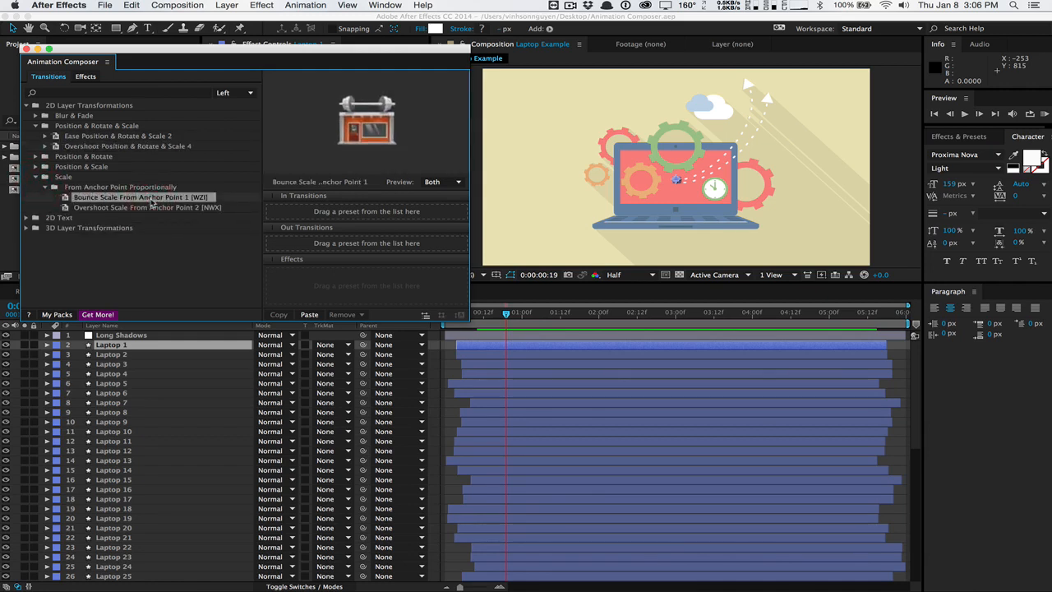
pyautogui.click(149, 207)
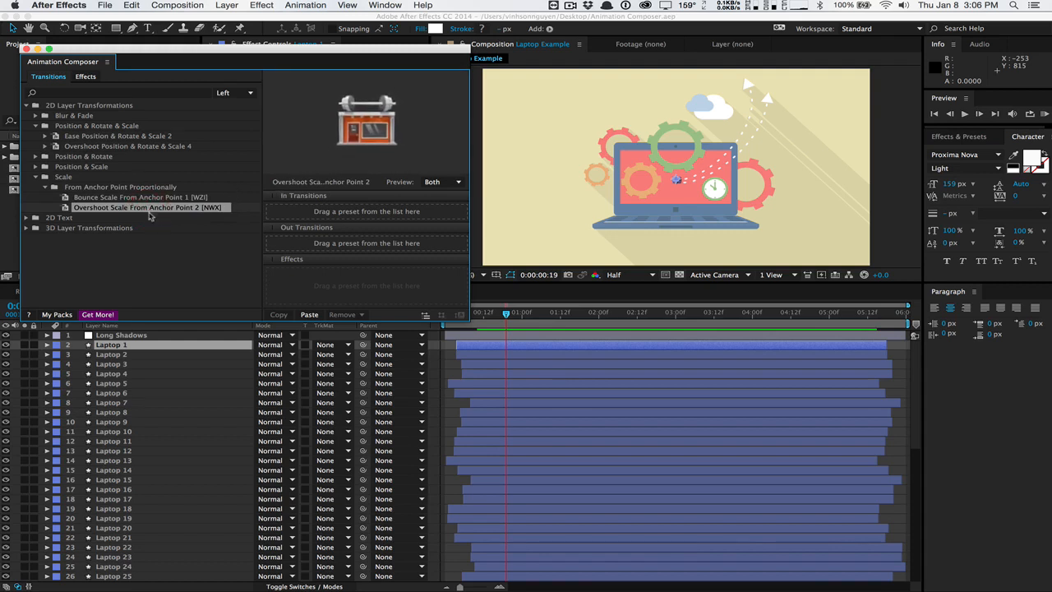
# Preview the Fade Characters Together From End and From Start presets in the 2D Text character transitions
pyautogui.click(34, 219)
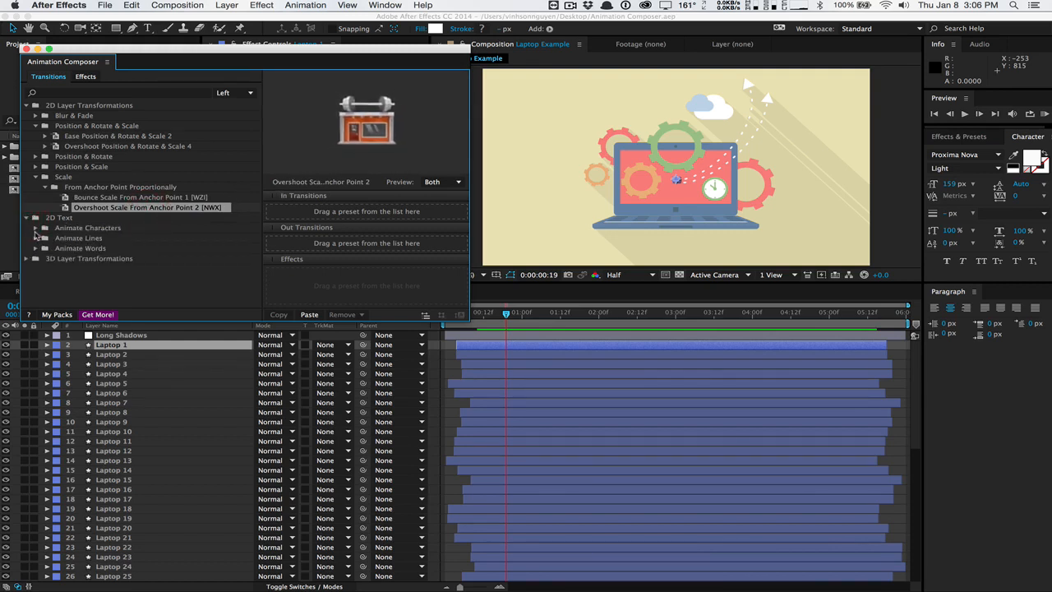
pyautogui.click(45, 239)
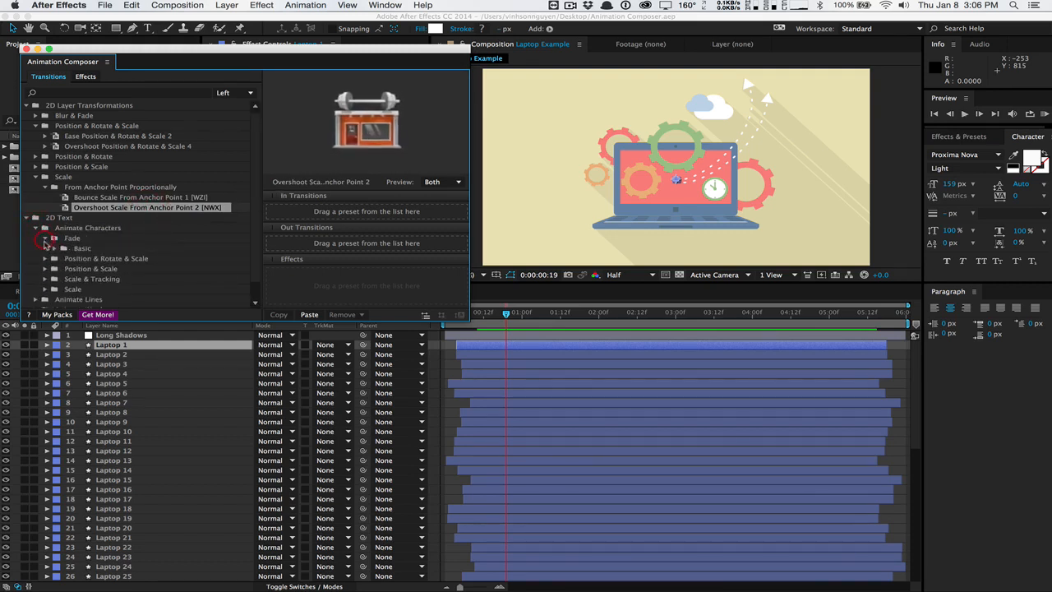
pyautogui.click(53, 248)
pyautogui.scroll(-1, 98, 247)
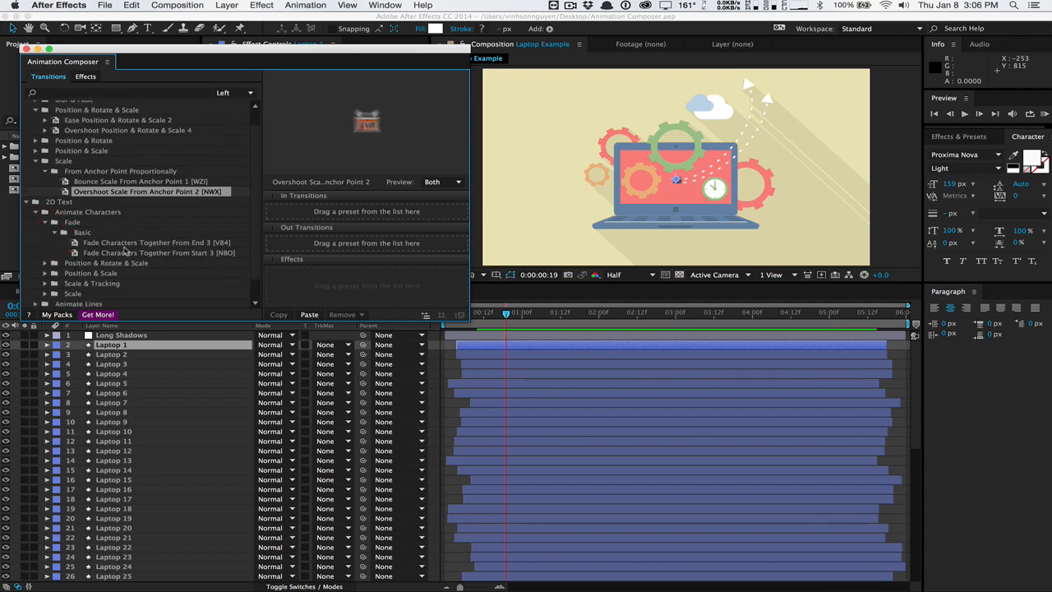
pyautogui.click(123, 245)
pyautogui.click(123, 253)
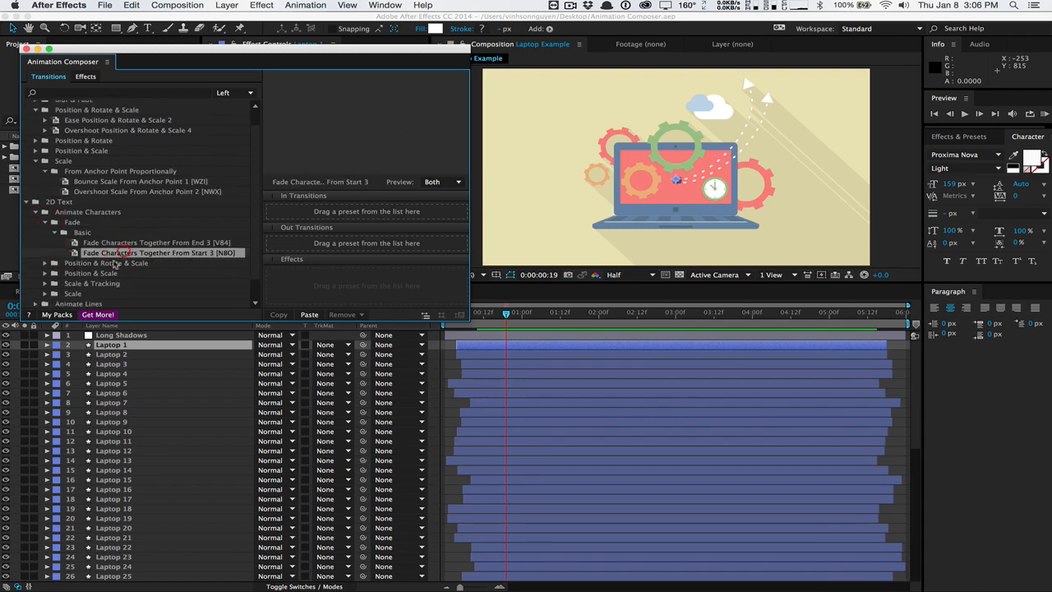
# Preview the Wiggly Position & Scale Characters text transition, and collapse the 2D Text category
pyautogui.scroll(-1, 85, 273)
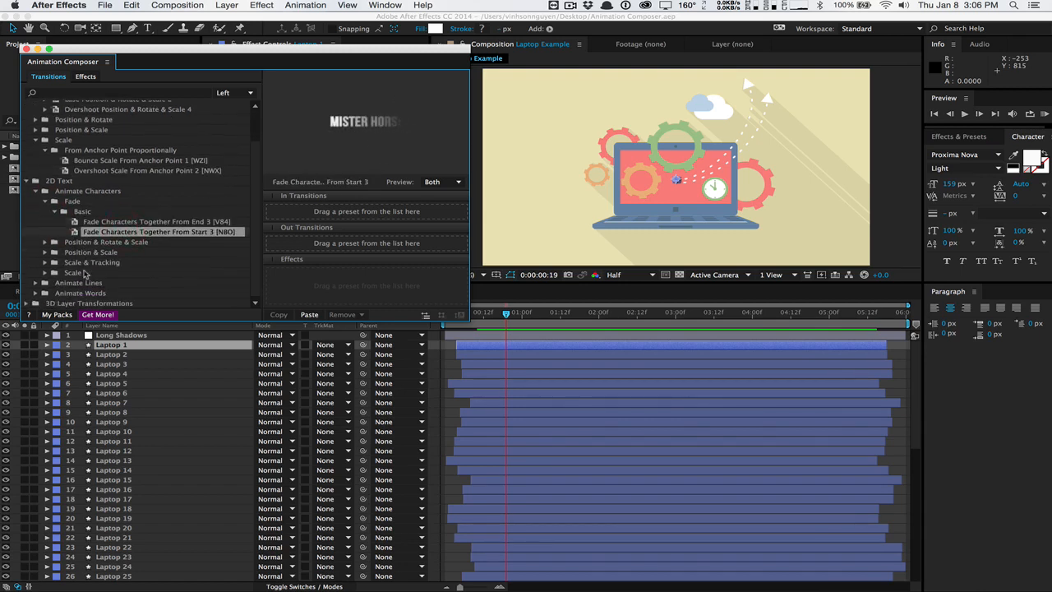
pyautogui.click(46, 251)
pyautogui.click(65, 262)
pyautogui.click(119, 273)
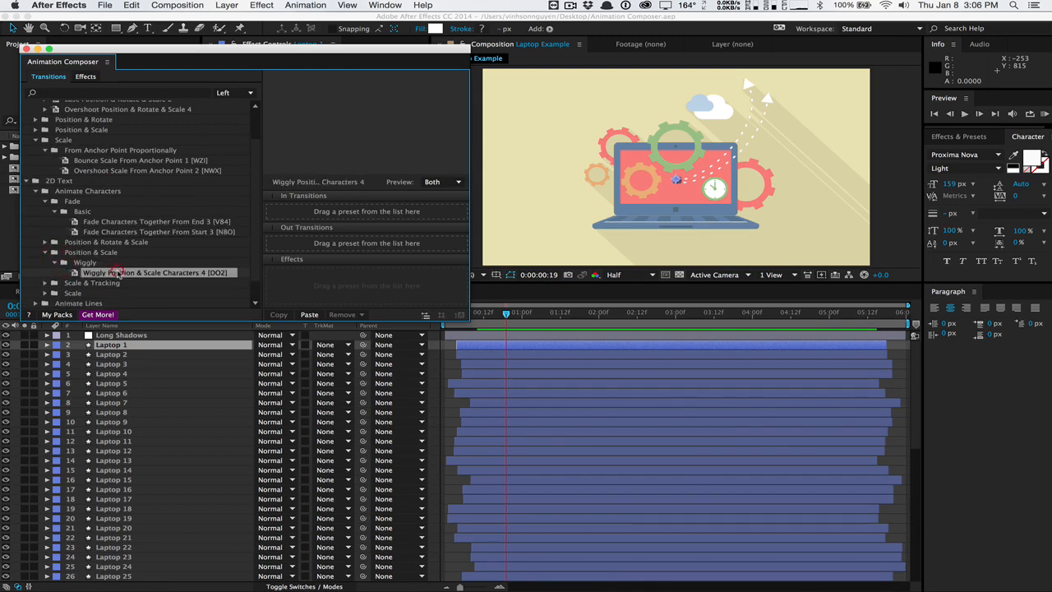
pyautogui.scroll(-1, 116, 272)
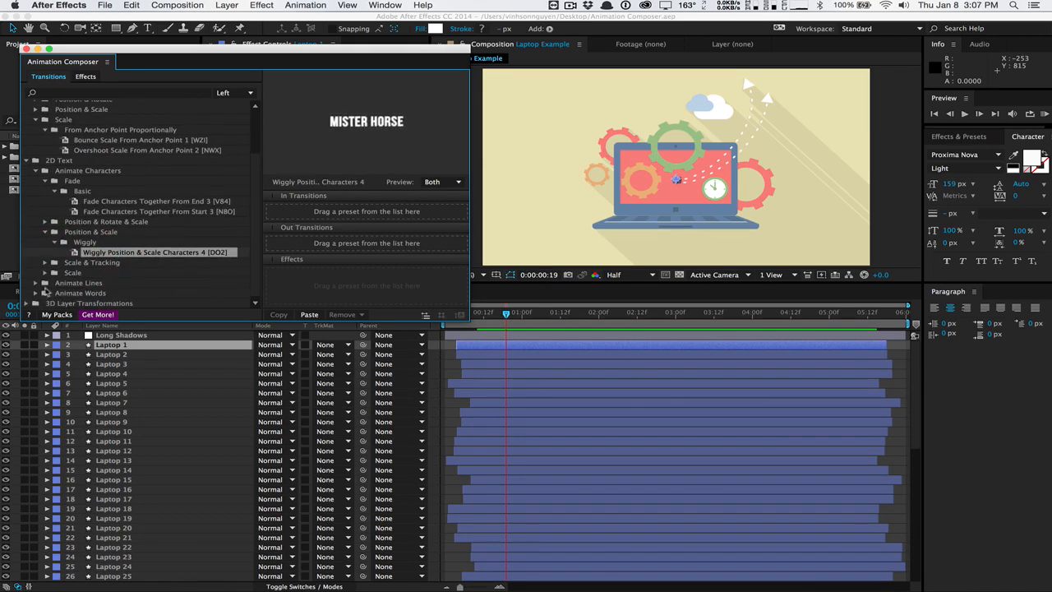
pyautogui.click(33, 161)
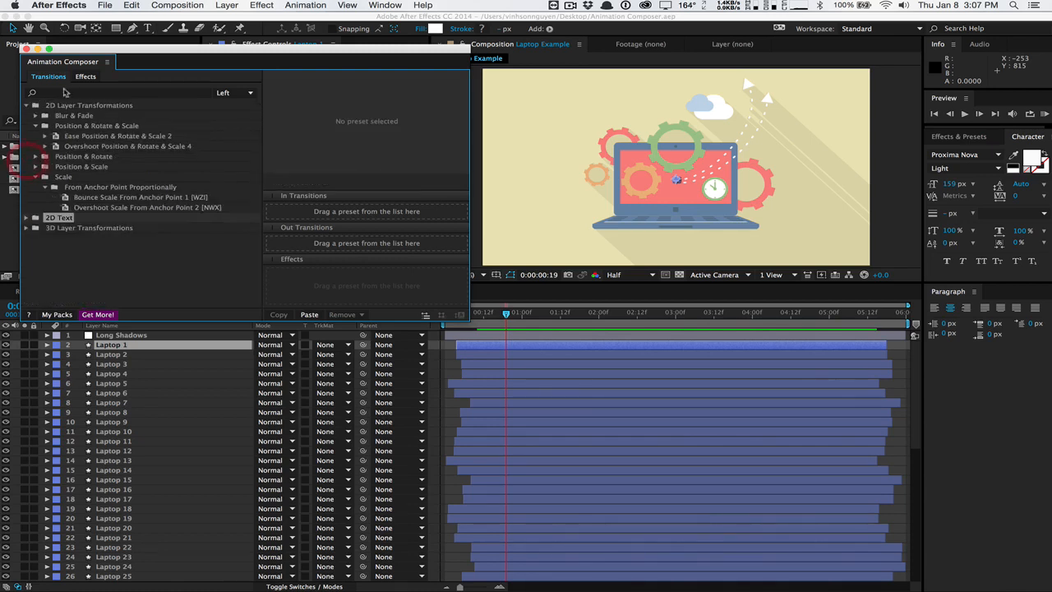
# Switch to the effect presets and preview Gaussian Blur & Wave Warp 2 and Wave Warp 2
pyautogui.click(79, 79)
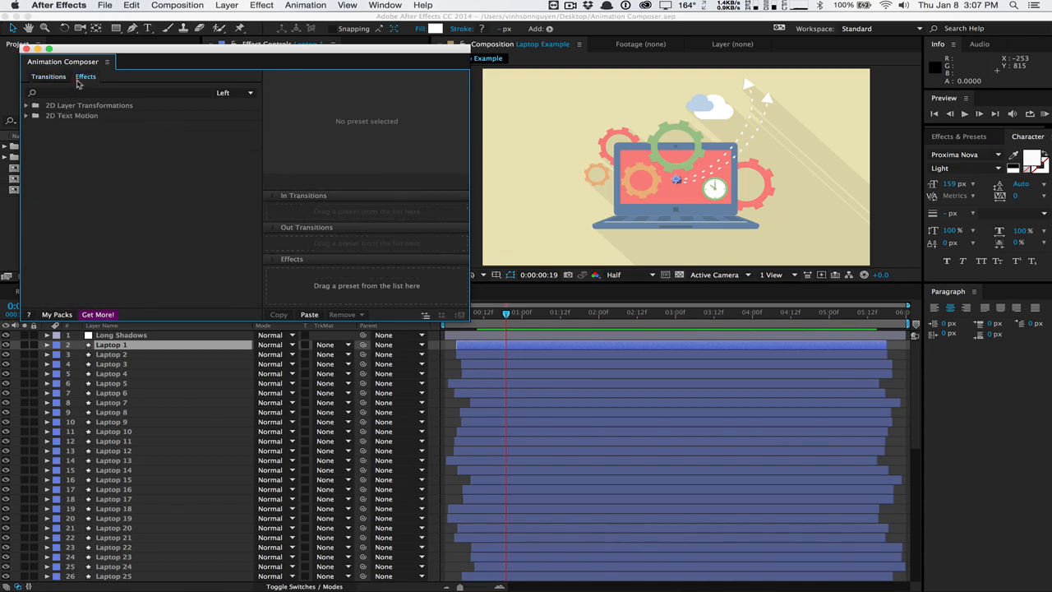
pyautogui.click(26, 108)
pyautogui.click(36, 116)
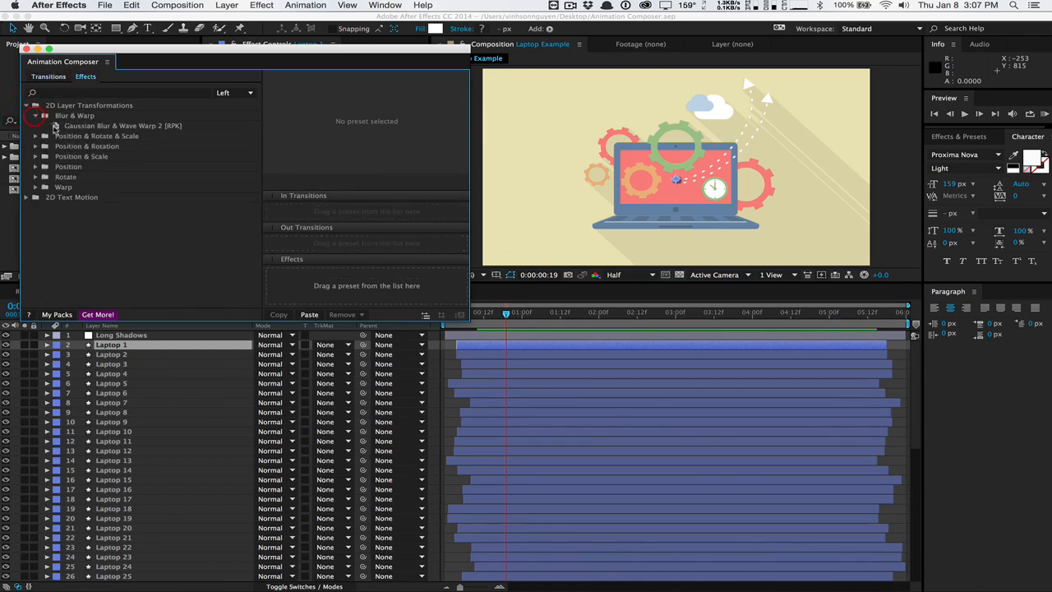
pyautogui.click(62, 126)
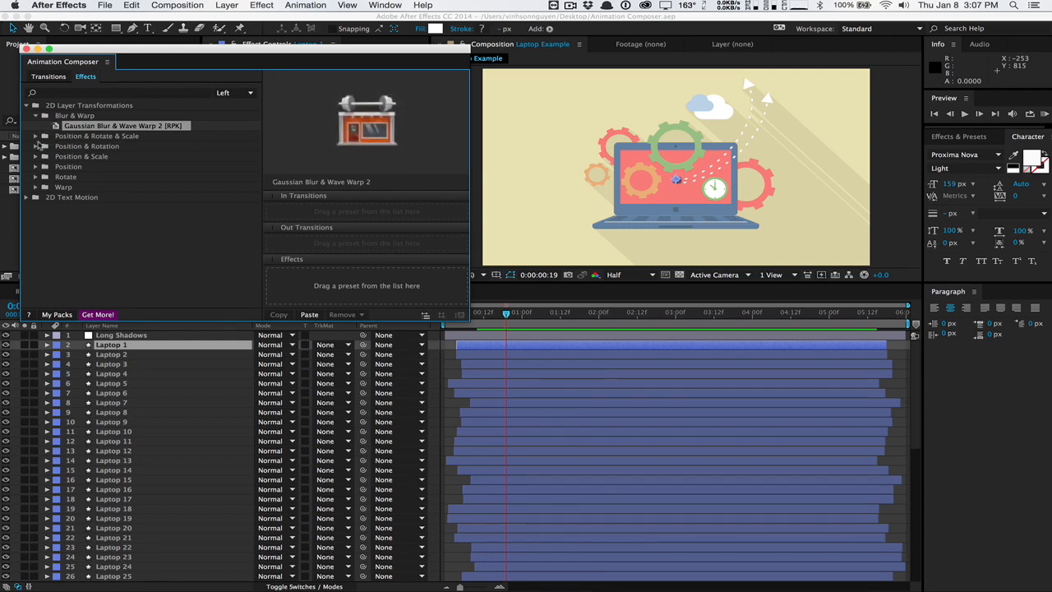
pyautogui.click(36, 187)
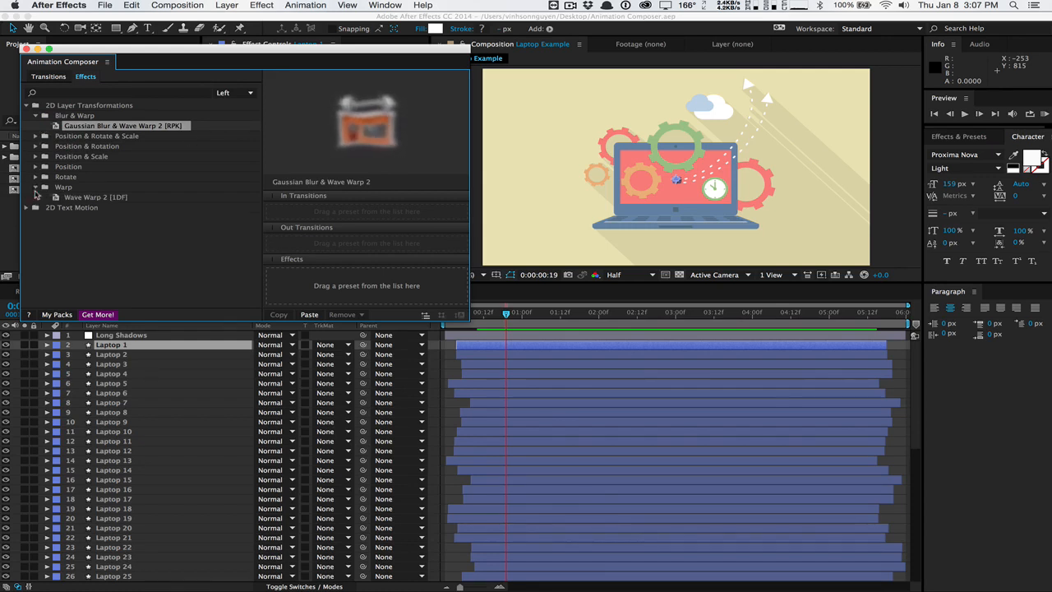
pyautogui.click(72, 197)
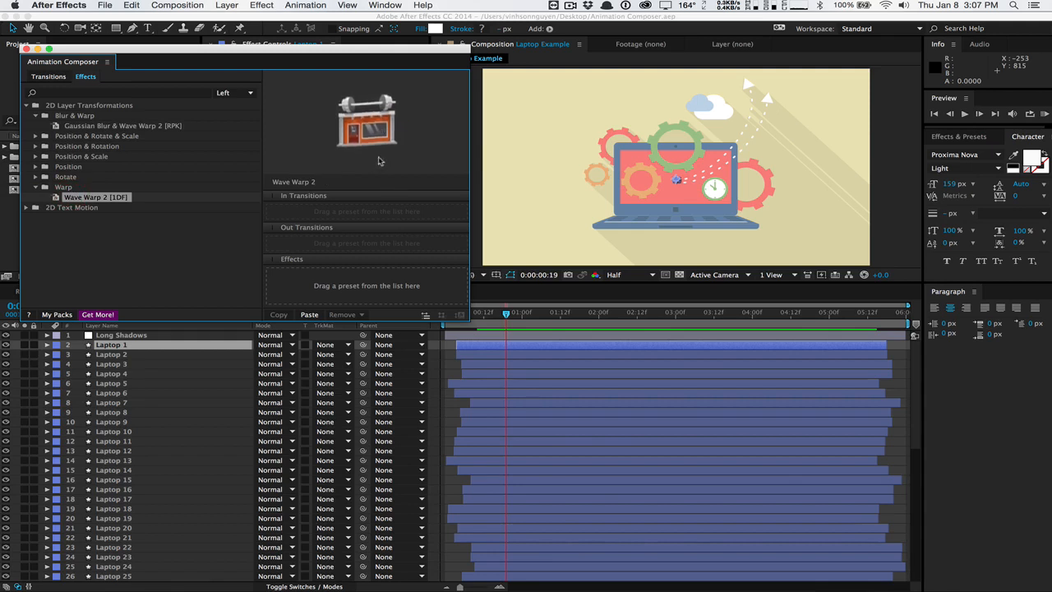
# Preview the Wiggle X Position effect and the first cosine presets of Position & Scale and Position & Rotation
pyautogui.click(35, 166)
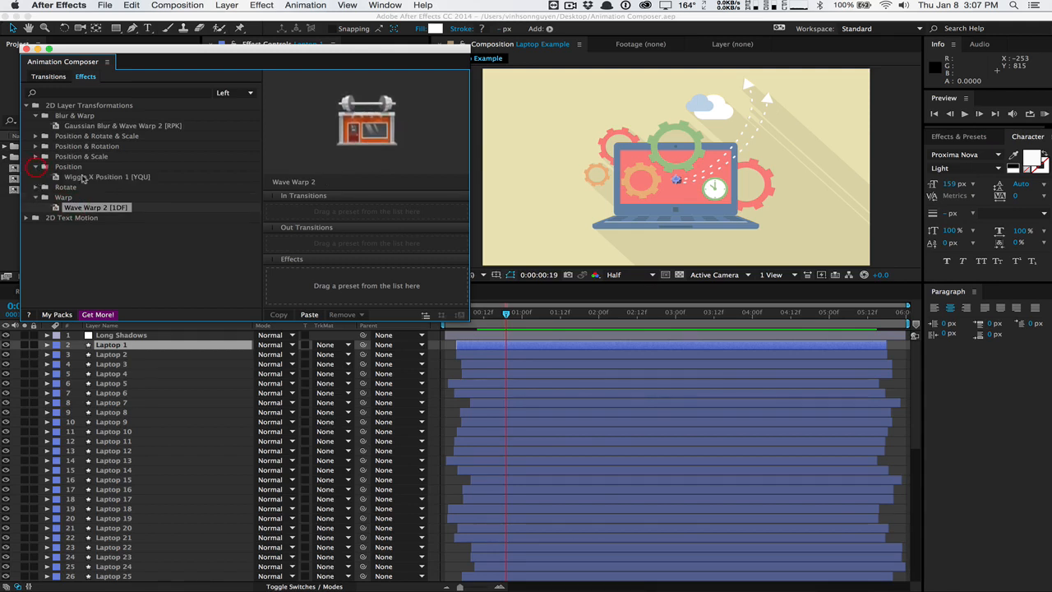
pyautogui.click(90, 177)
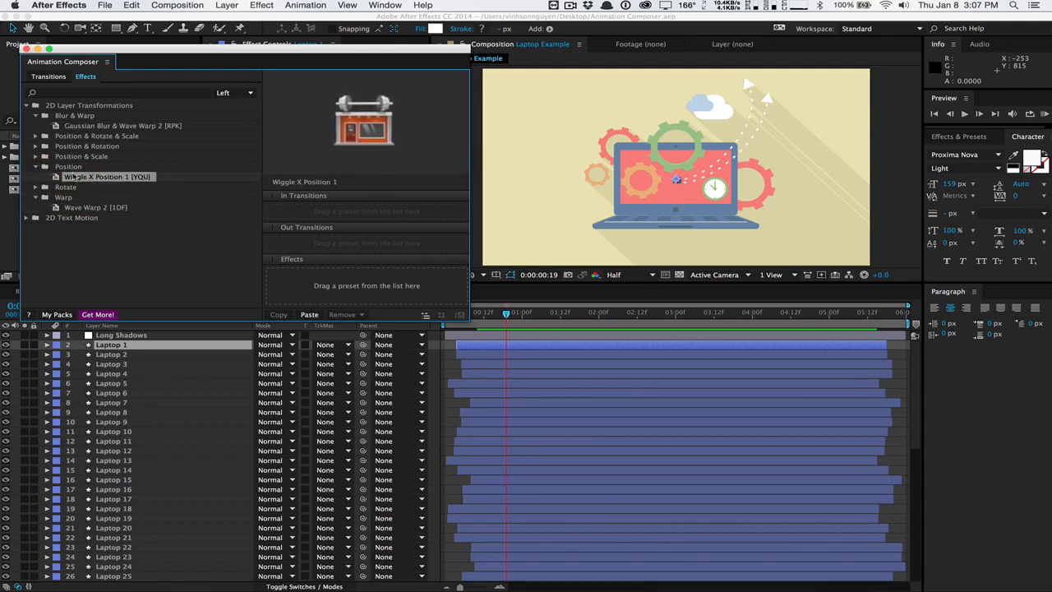
pyautogui.click(35, 156)
pyautogui.click(109, 167)
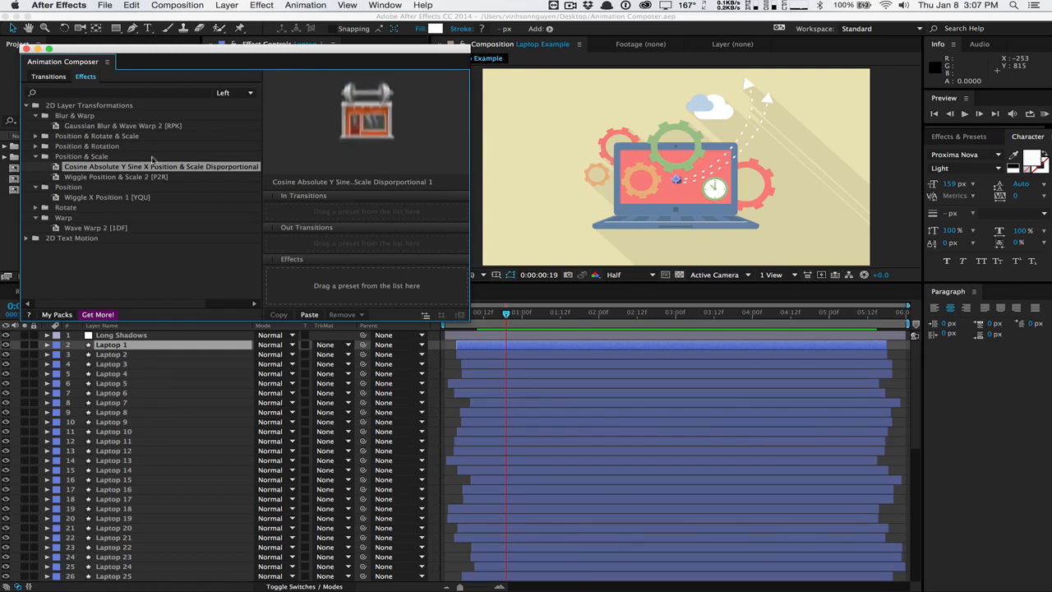
pyautogui.click(35, 146)
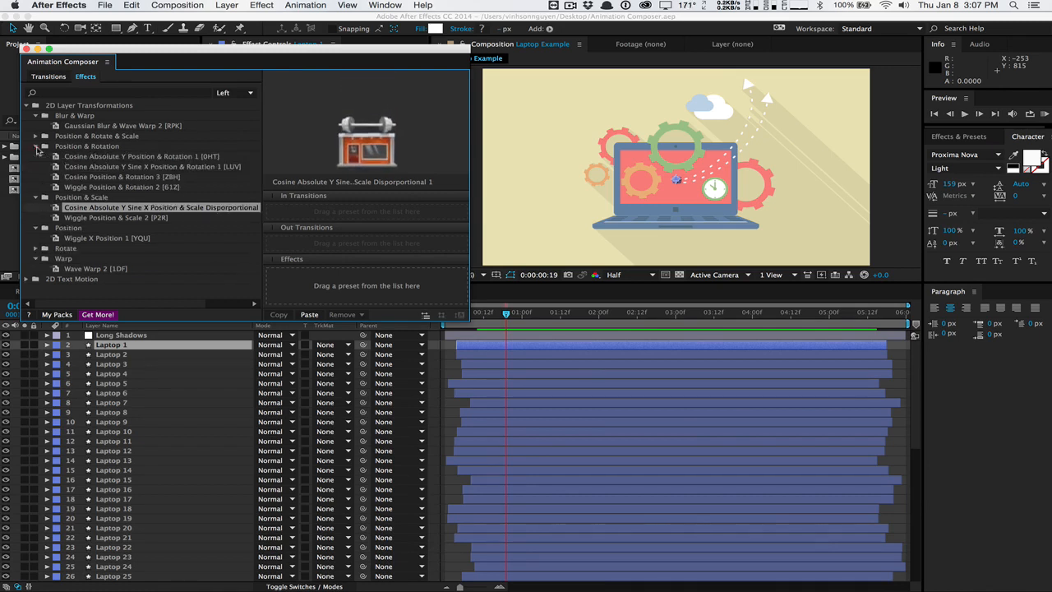
pyautogui.click(144, 157)
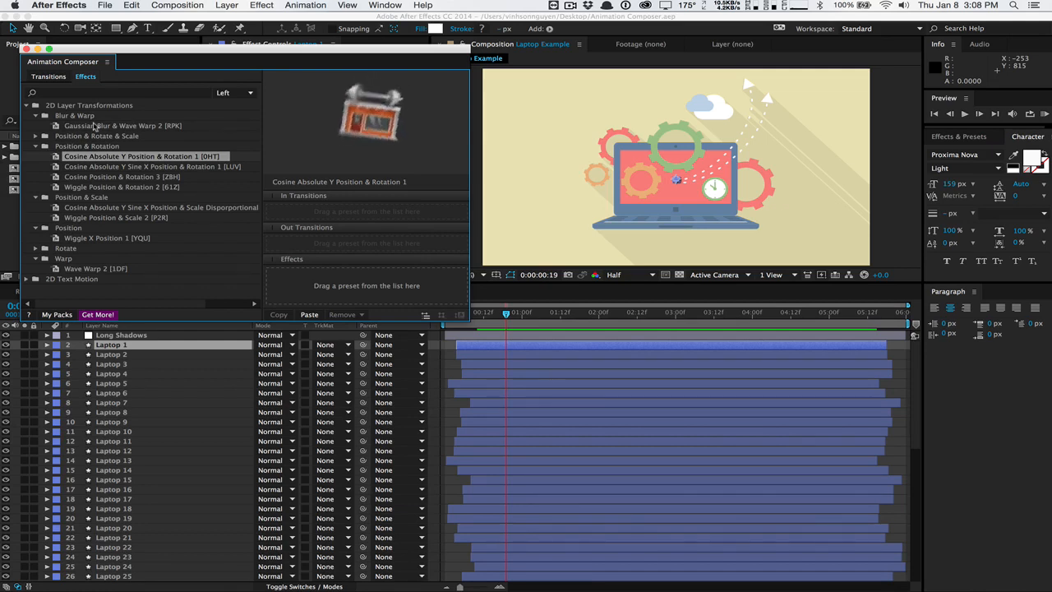
# Return to the transition presets, shrink the Animation Composer window, and apply Overshoot Position & Rotate & Scale 4 as Laptop 1's In transition
pyautogui.click(54, 79)
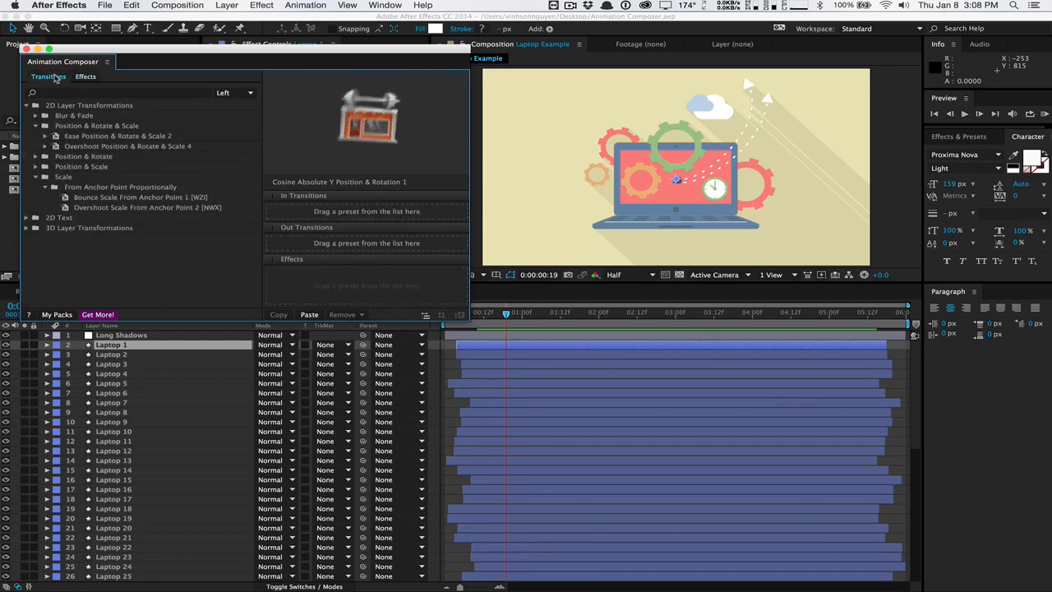
pyautogui.moveTo(470, 319); pyautogui.dragTo(355, 264)
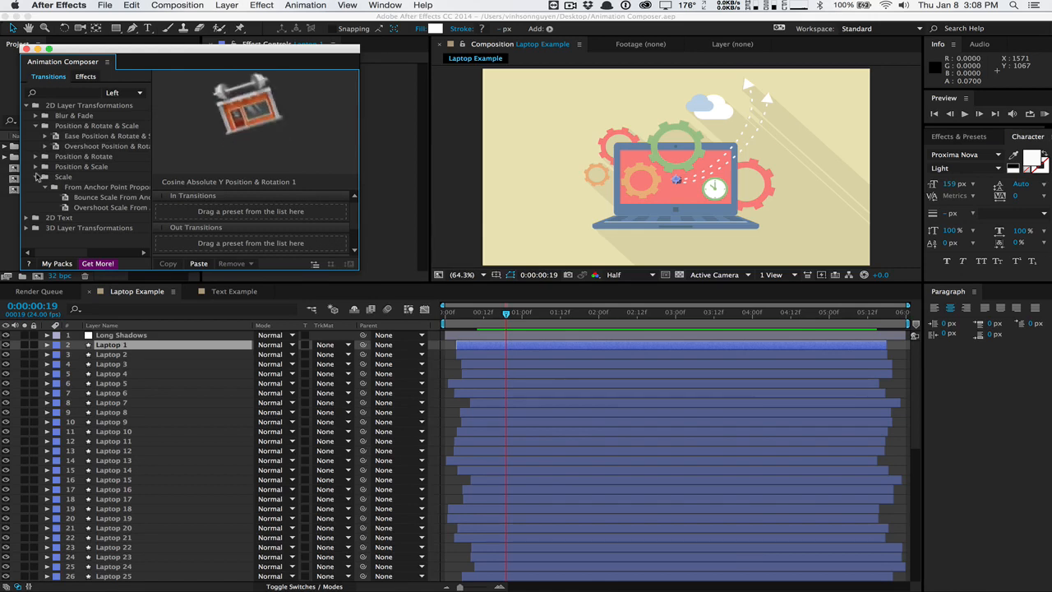
pyautogui.click(37, 177)
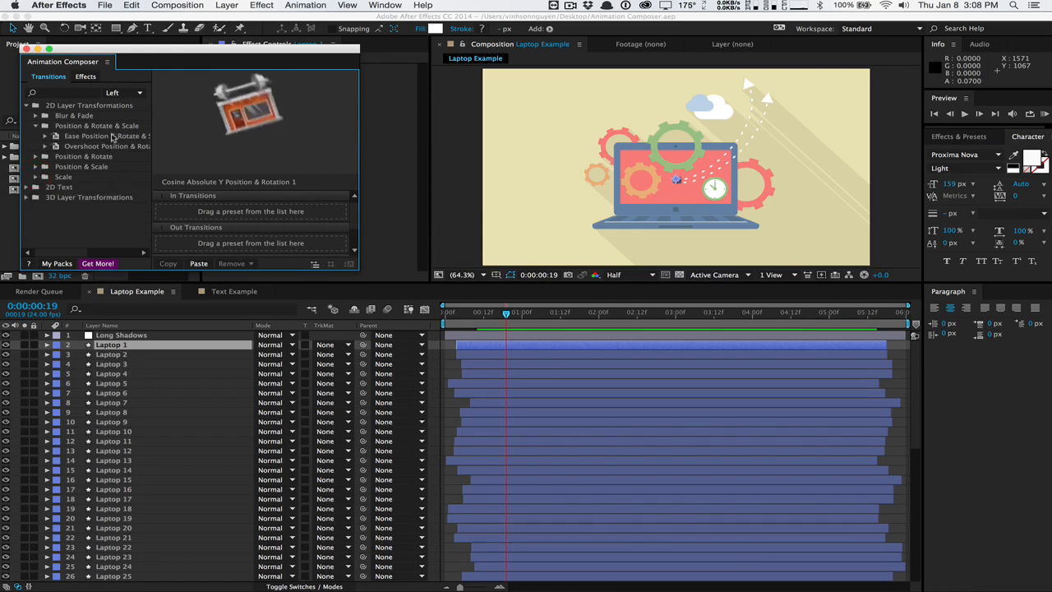
pyautogui.click(111, 146)
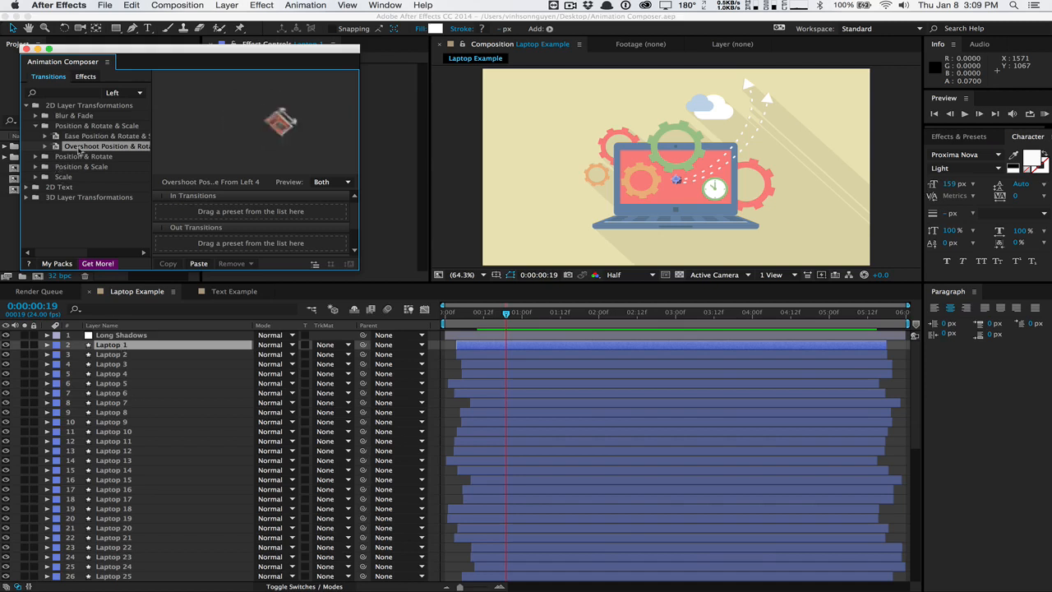
pyautogui.moveTo(79, 148); pyautogui.dragTo(187, 211)
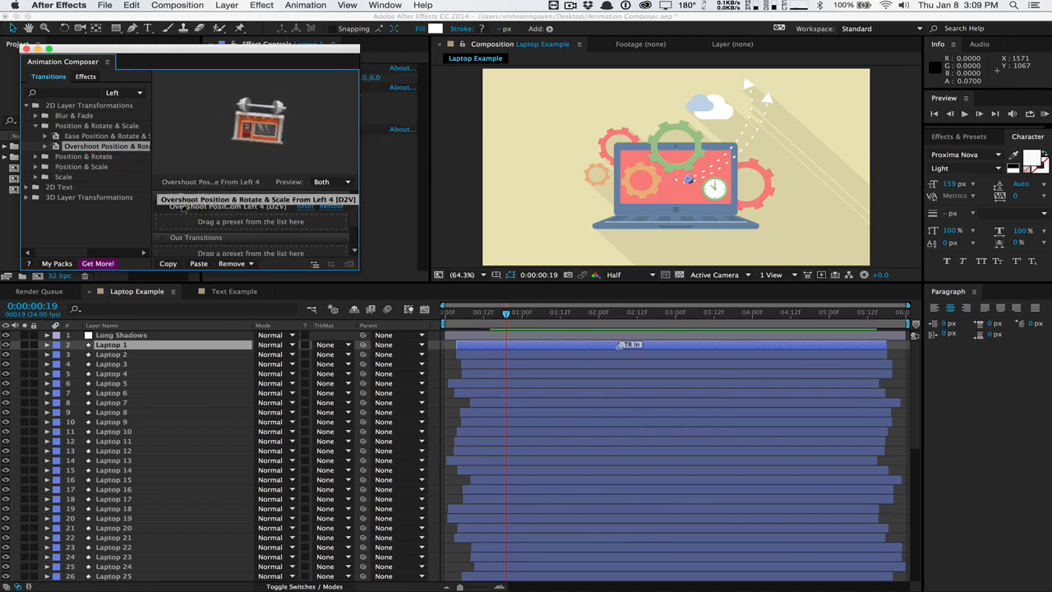
# Add Overshoot Position & Rotate & Scale 4 as Laptop 1's Out transition, and shorten the Animation Composer window to uncover the timeline layers
pyautogui.moveTo(186, 271); pyautogui.dragTo(186, 355)
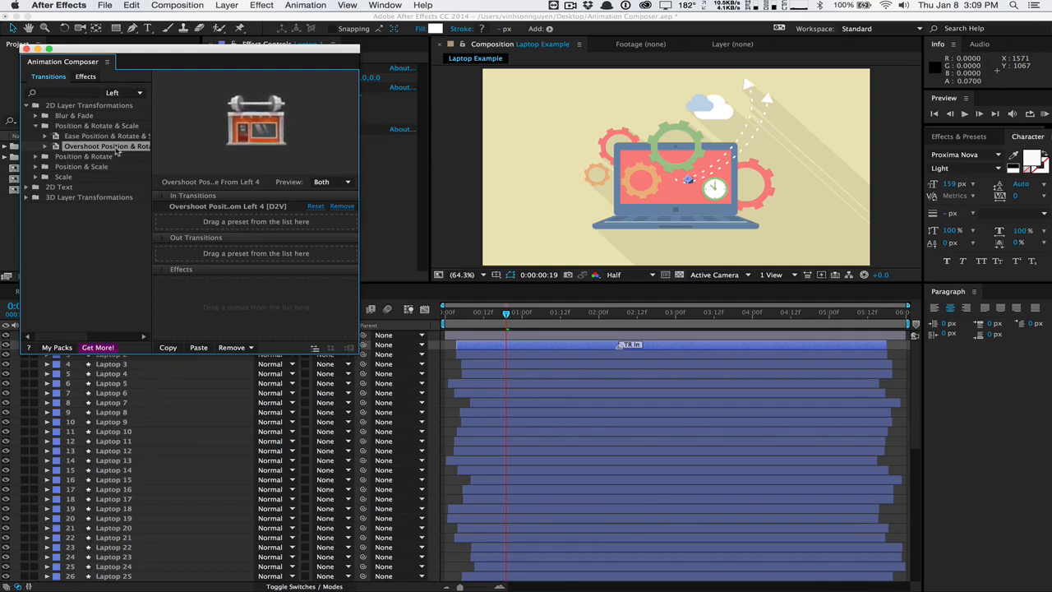
pyautogui.moveTo(117, 149)
pyautogui.mouseDown()
pyautogui.moveTo(197, 215)
pyautogui.moveTo(222, 255)
pyautogui.mouseUp()
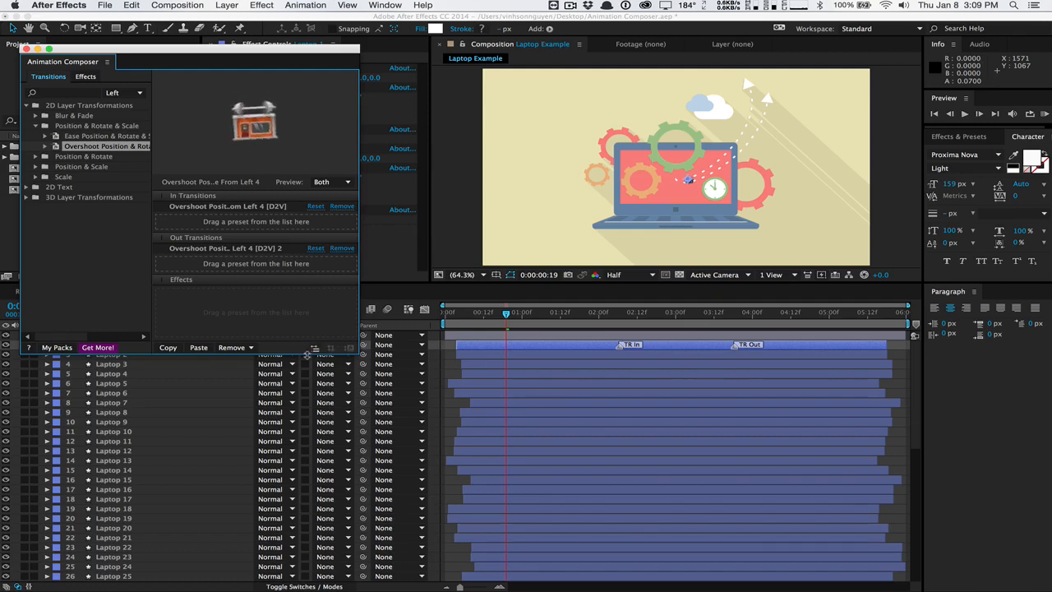
pyautogui.moveTo(325, 354); pyautogui.dragTo(329, 285)
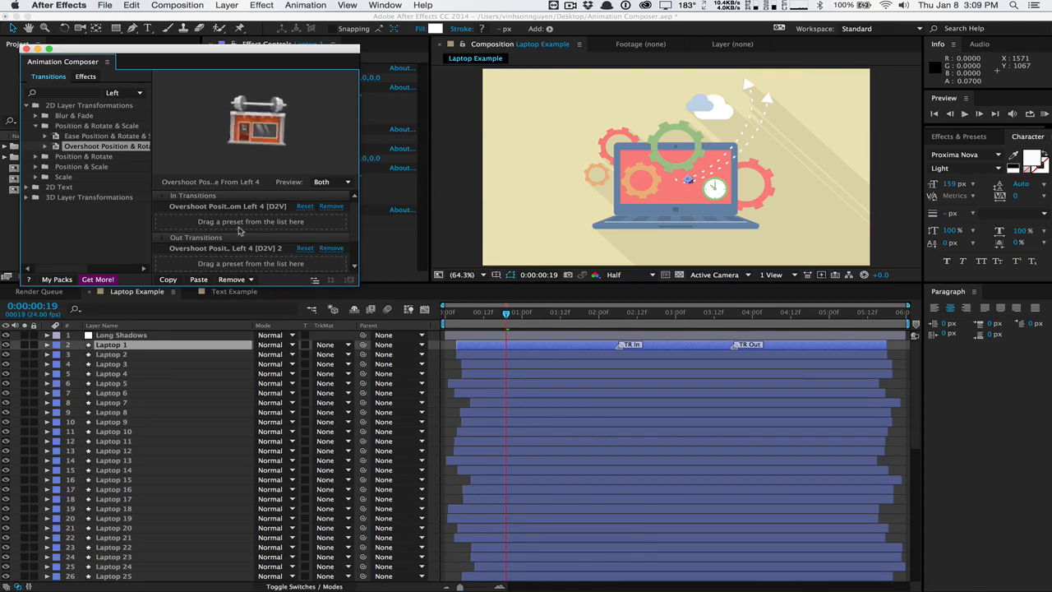
# Uncover Laptop 1's effect controls and examine the position, angle and bounces settings of its AC IN and AC OUT transitions
pyautogui.click(189, 344)
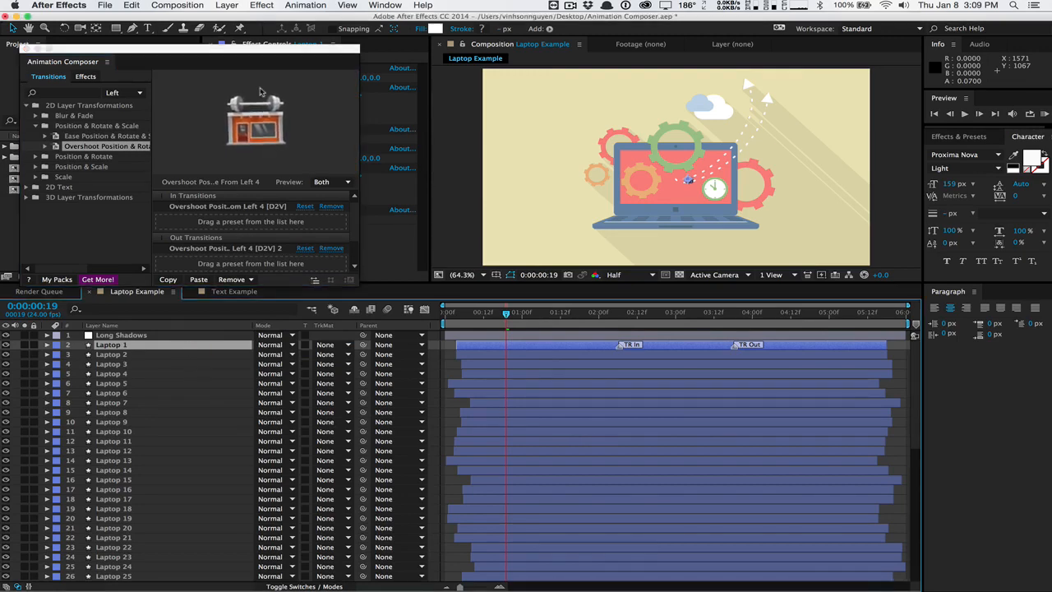
pyautogui.moveTo(251, 60); pyautogui.dragTo(245, 324)
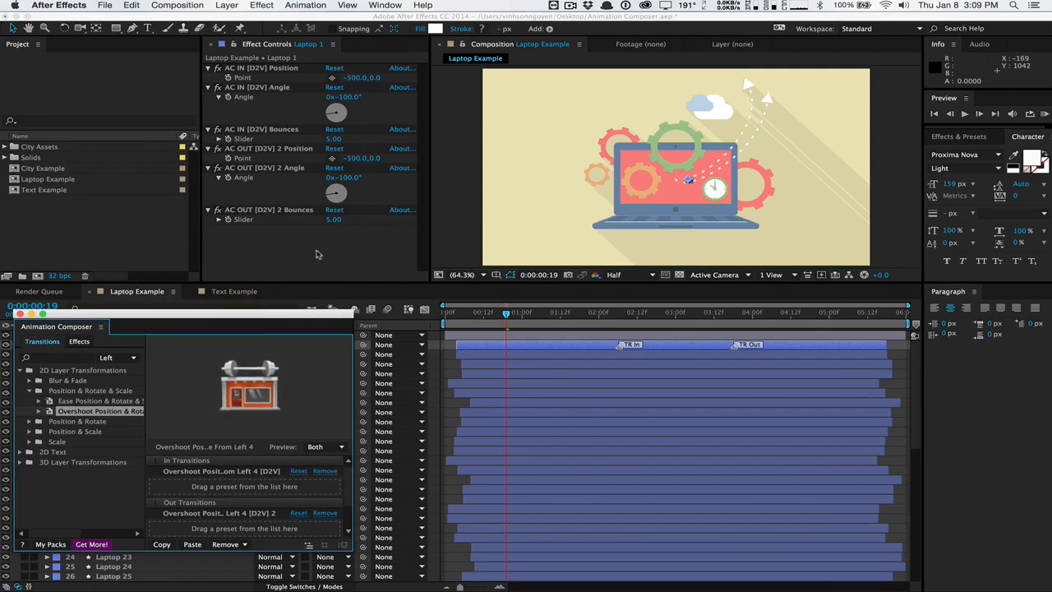
pyautogui.click(317, 250)
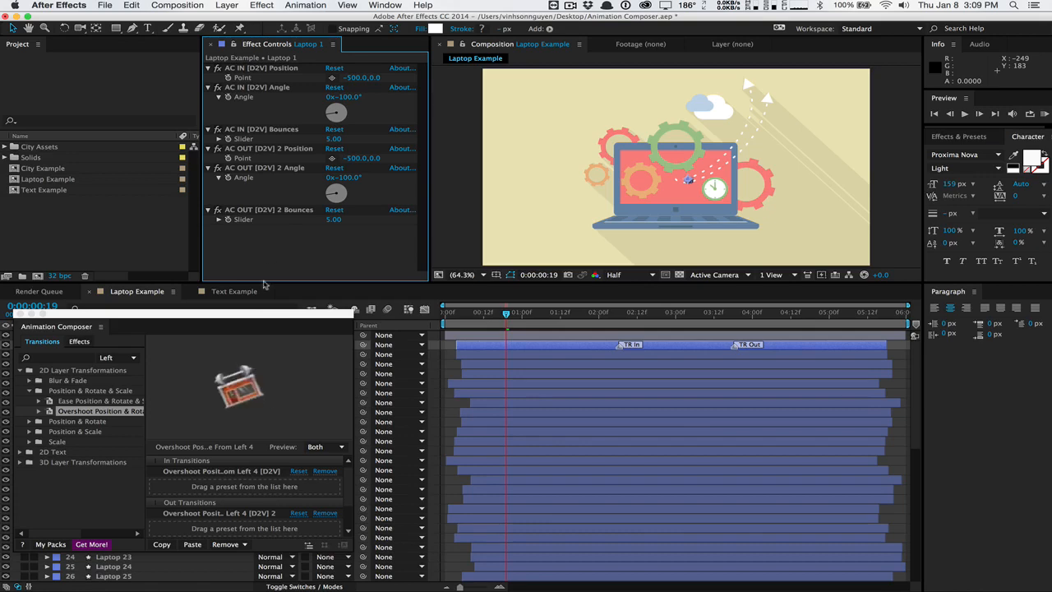
pyautogui.moveTo(248, 316); pyautogui.dragTo(279, 42)
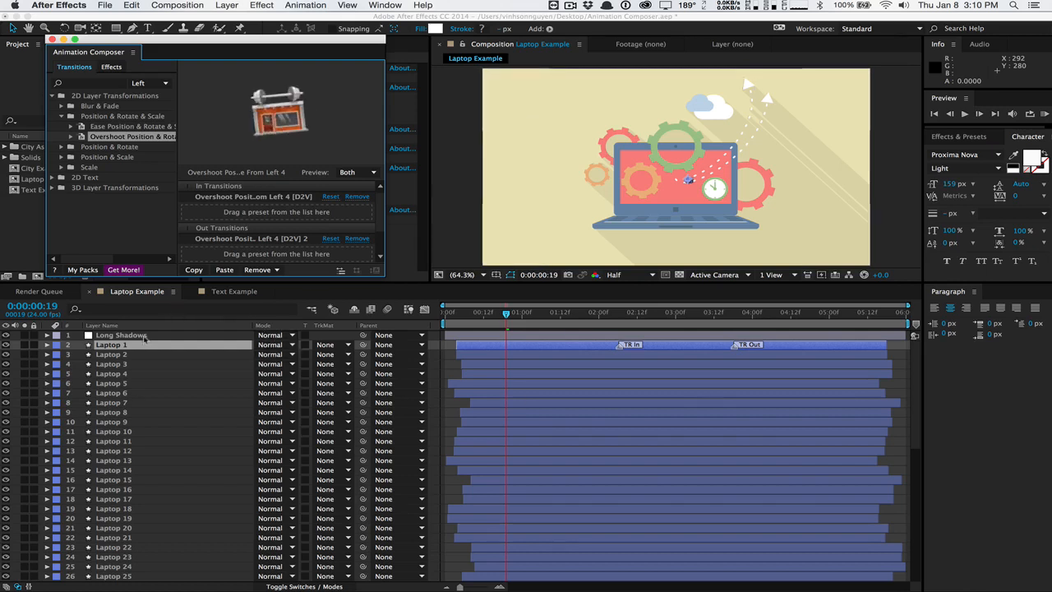
# Copy Laptop 1's In and Out transitions and paste them onto layers Laptop 2 through Laptop 57
pyautogui.click(136, 345)
pyautogui.click(196, 272)
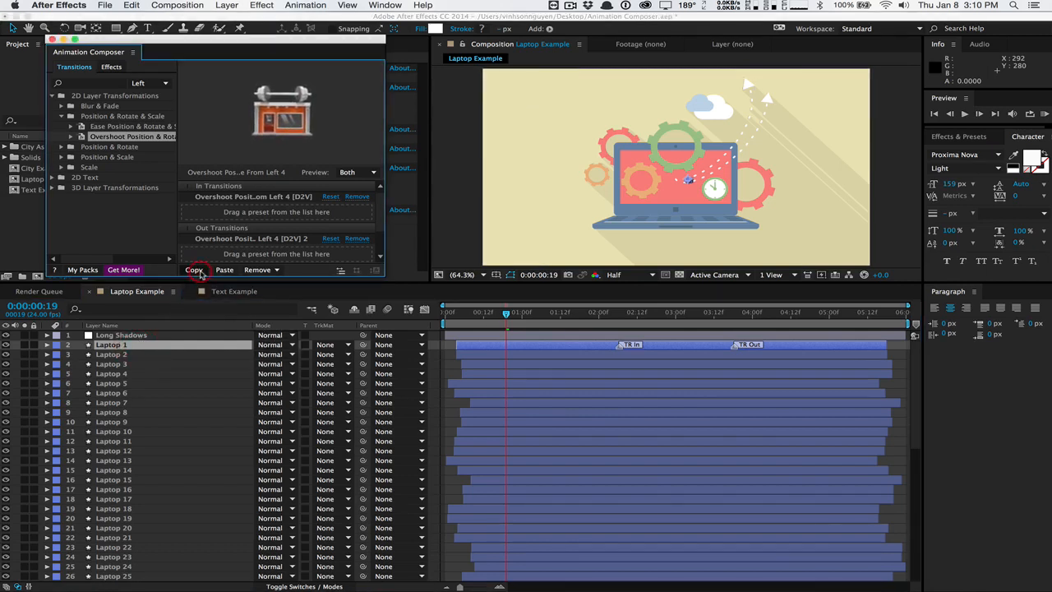
pyautogui.click(122, 356)
pyautogui.scroll(-10, 141, 463)
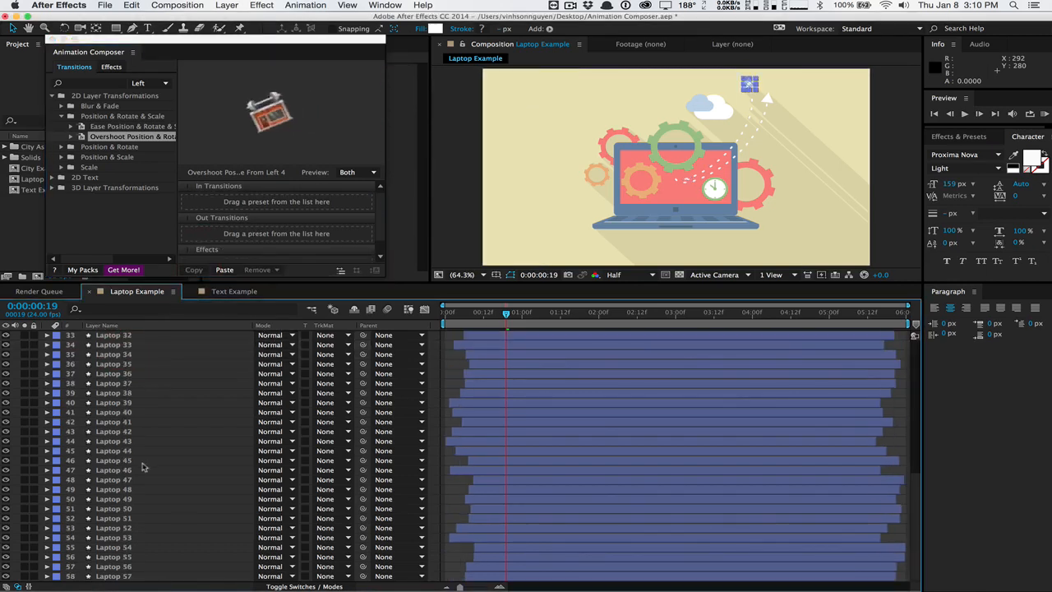
pyautogui.keyDown('shift'); pyautogui.click(132, 575); pyautogui.keyUp('shift')
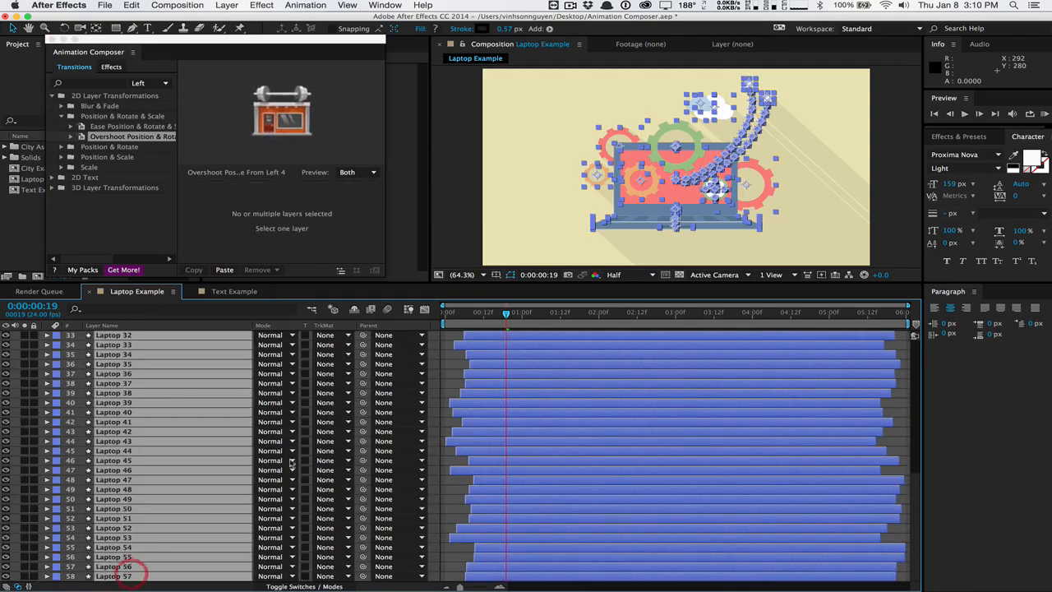
pyautogui.click(225, 270)
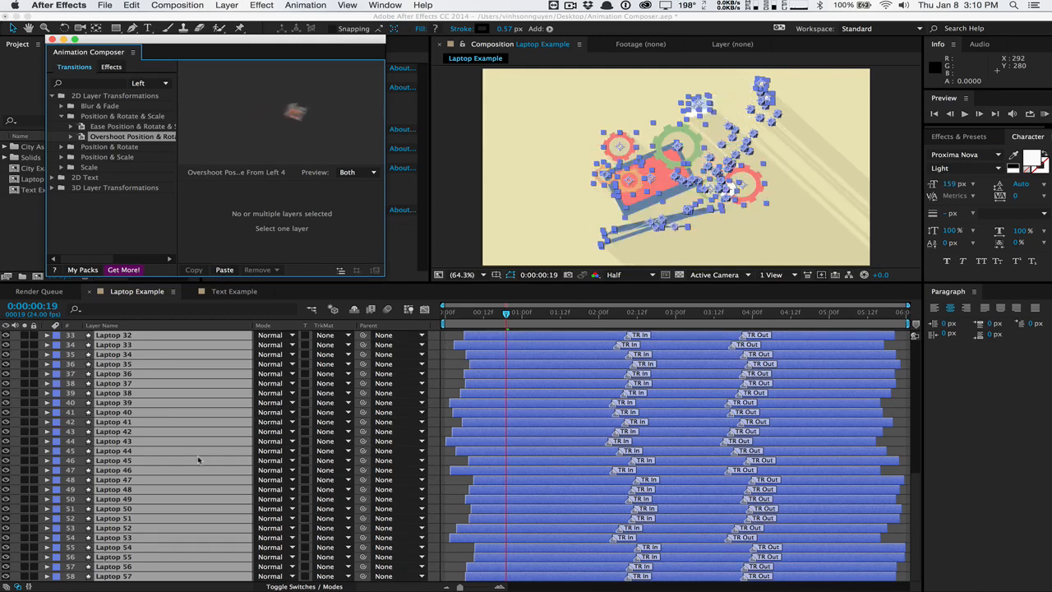
# Deselect the layers, play a RAM preview of the Laptop Example composition, and check the effect controls behind the Animation Composer window
pyautogui.scroll(10, 223, 458)
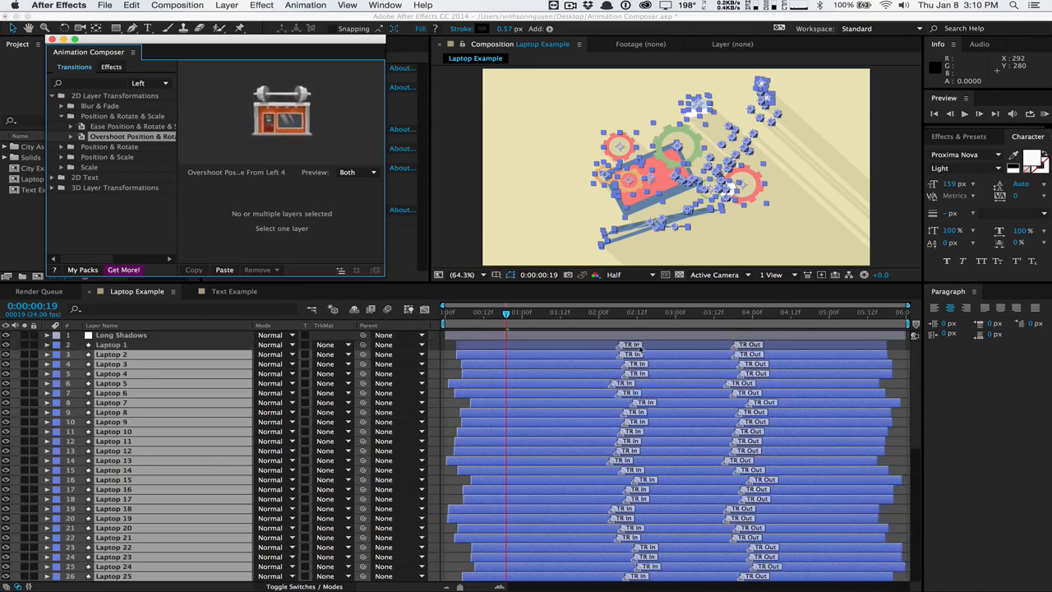
pyautogui.click(443, 355)
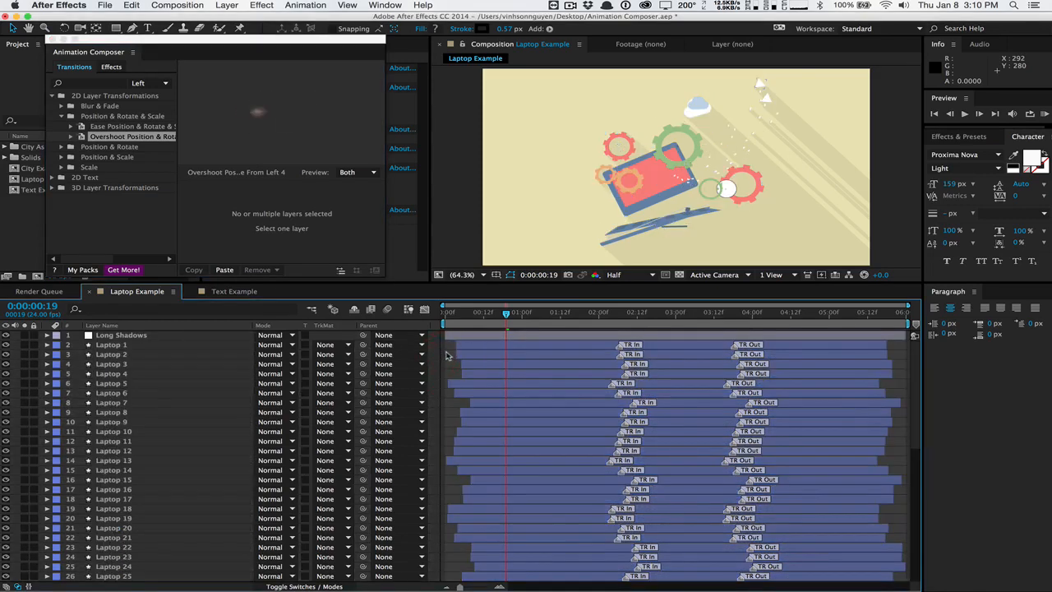
pyautogui.click(1045, 114)
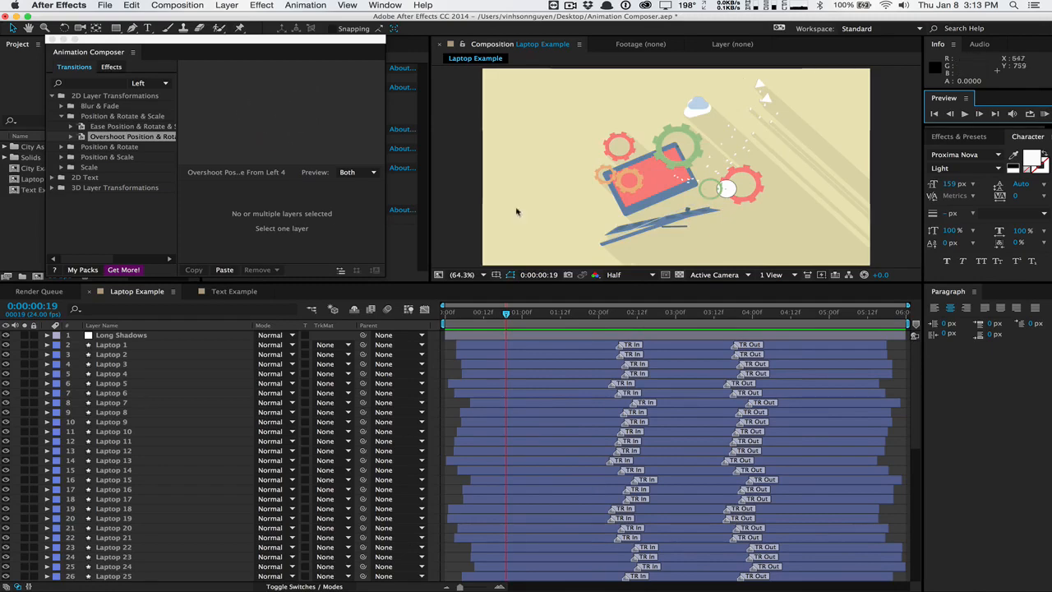
pyautogui.moveTo(318, 54); pyautogui.dragTo(313, 277)
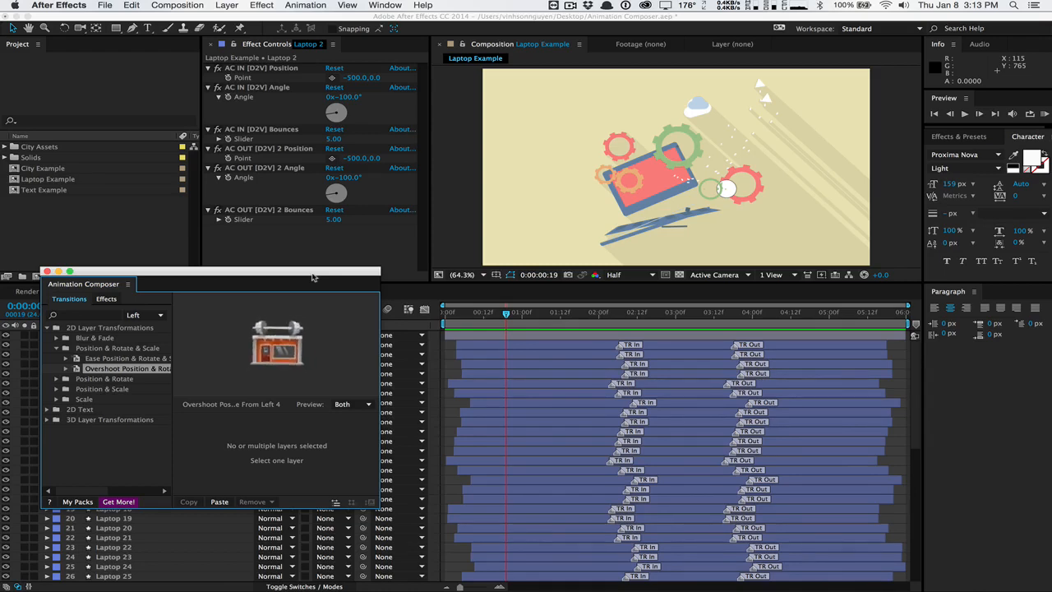
pyautogui.moveTo(312, 277); pyautogui.dragTo(345, 42)
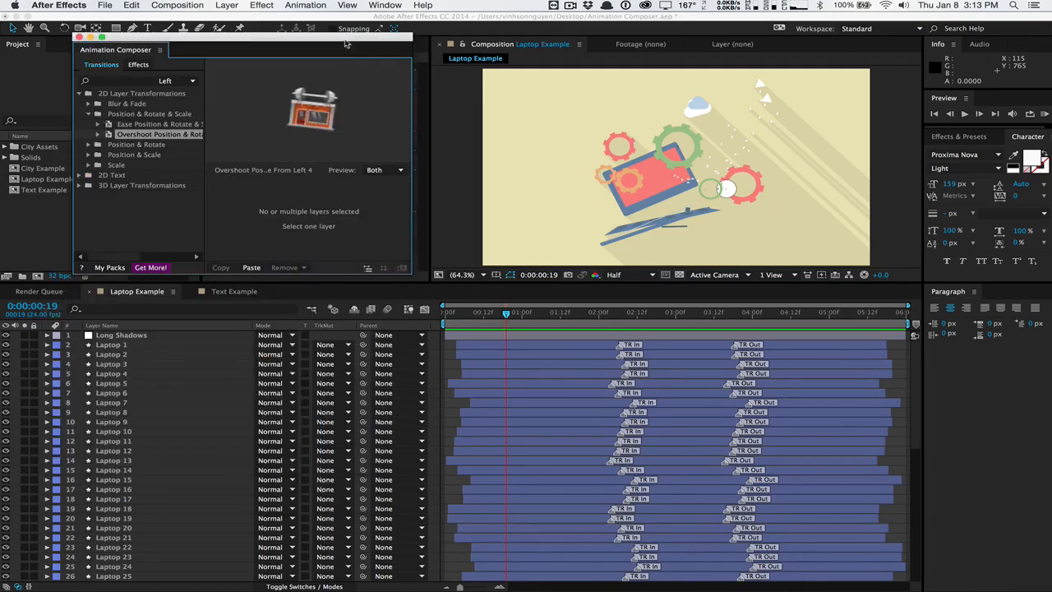
# Open the Text Example composition and browse the Animate Words and Animate Lines groups of the 2D Text transitions
pyautogui.click(232, 292)
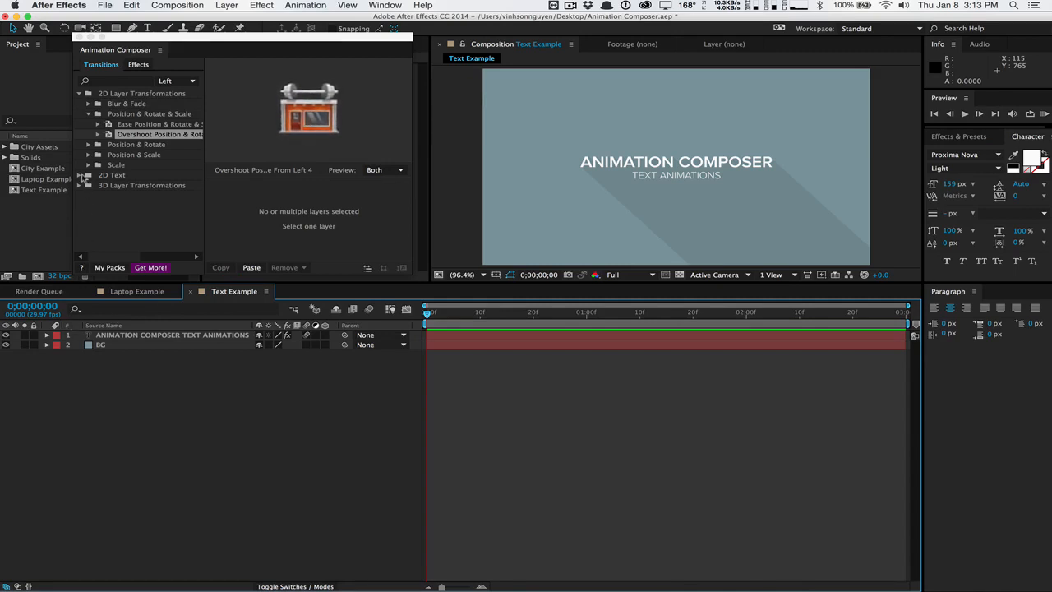
pyautogui.click(88, 175)
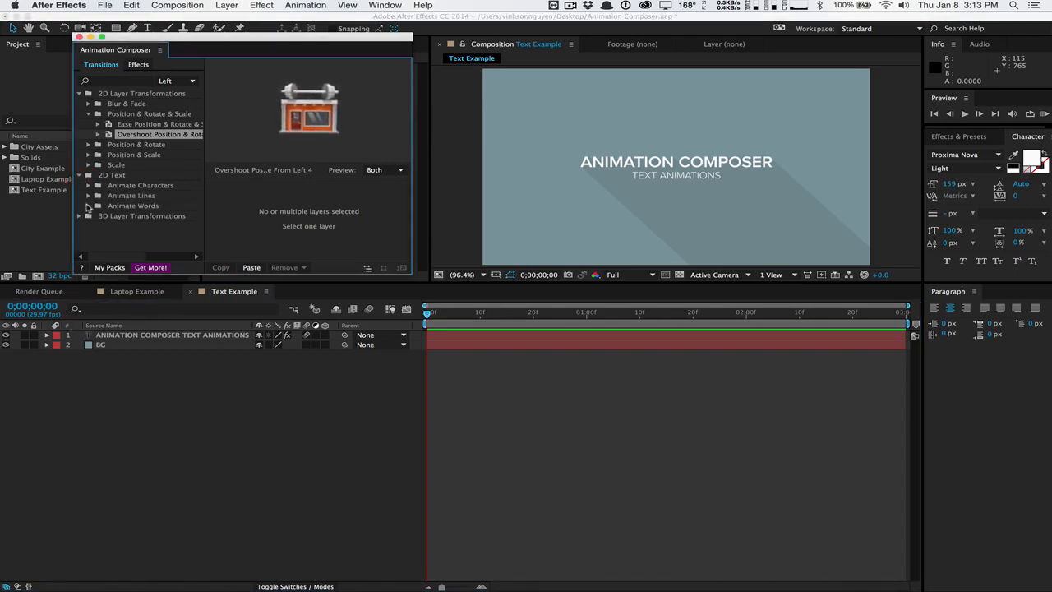
pyautogui.click(88, 205)
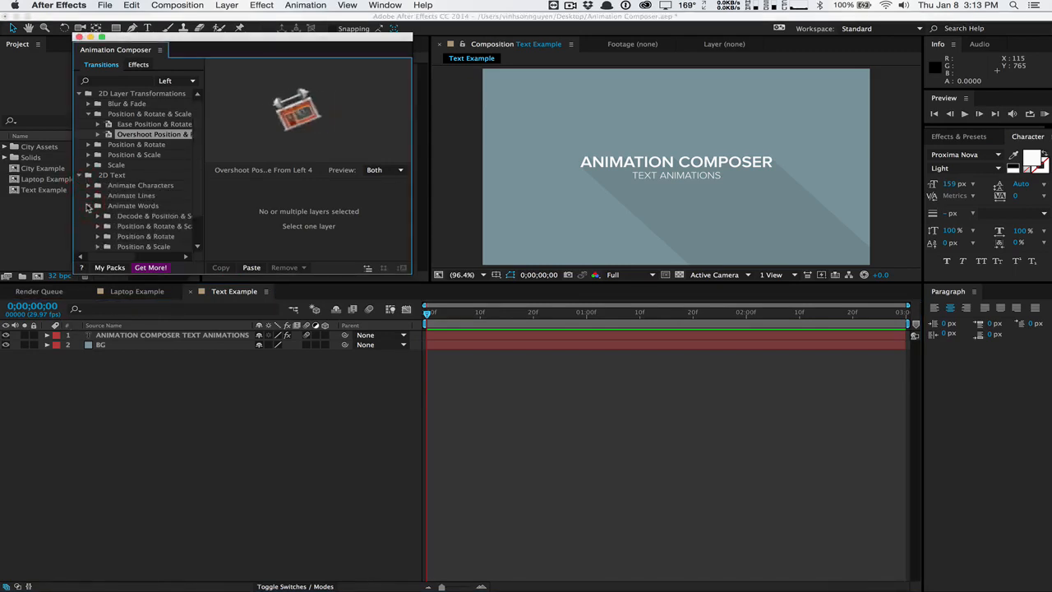
pyautogui.click(88, 205)
pyautogui.click(88, 196)
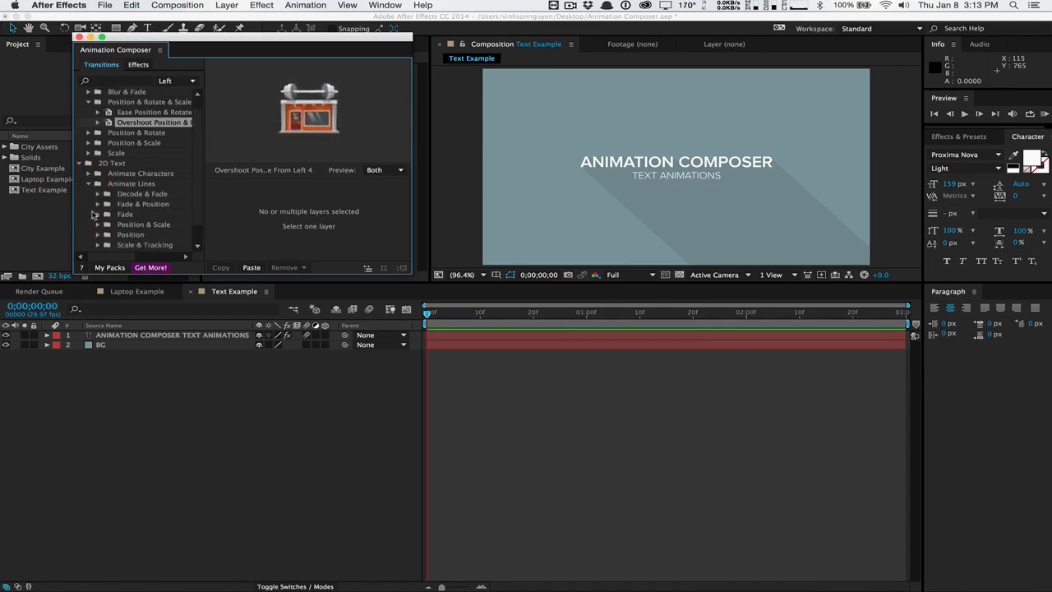
# Preview the basic Position & Scale preset and the Position Lines From preset in the Animate Lines group
pyautogui.scroll(-2, 95, 210)
pyautogui.click(97, 206)
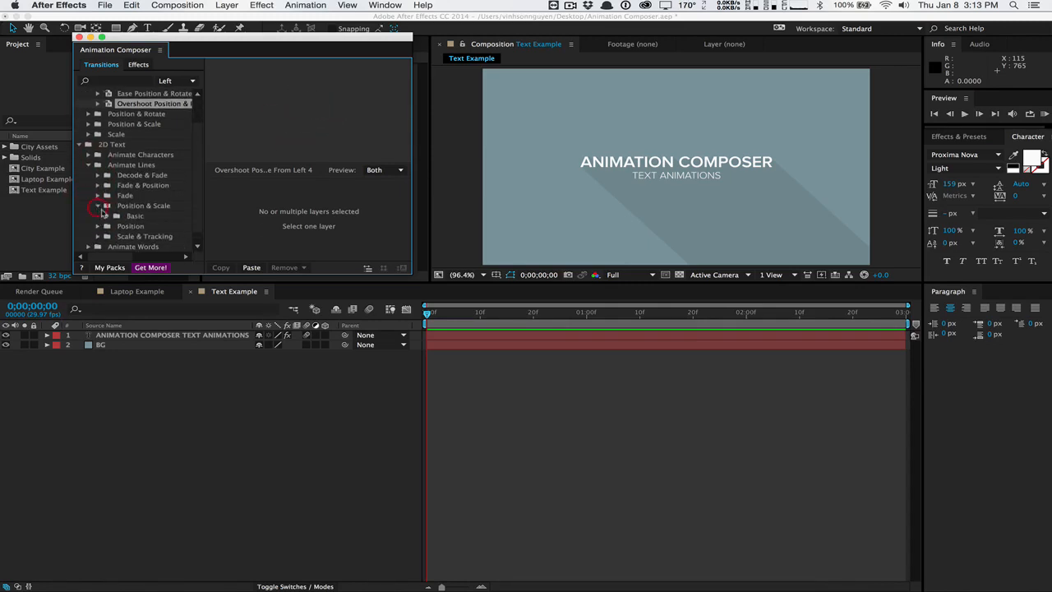
pyautogui.click(107, 217)
pyautogui.click(135, 227)
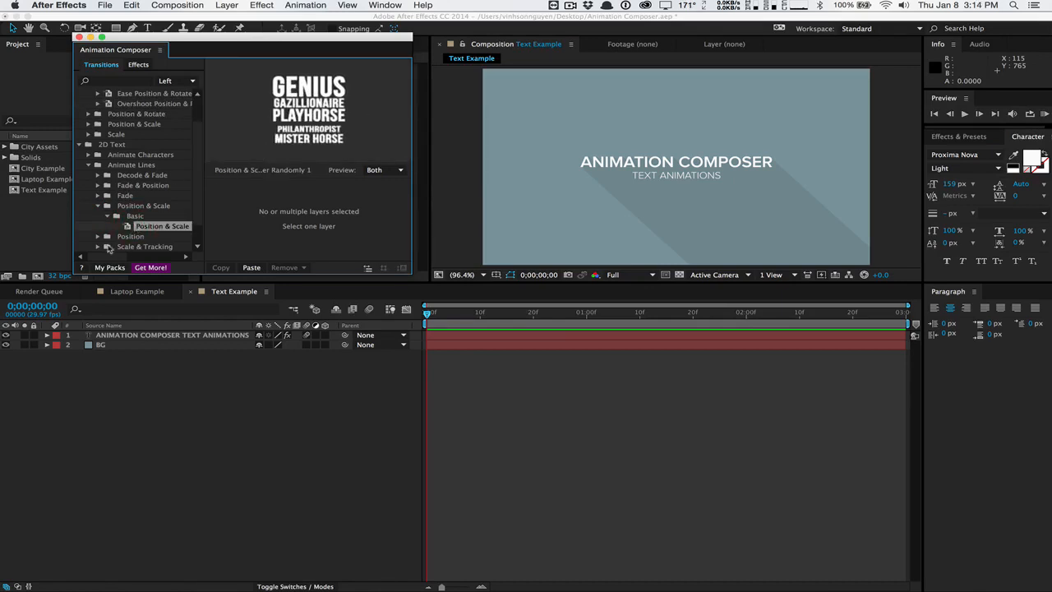
pyautogui.click(99, 237)
pyautogui.scroll(-2, 124, 230)
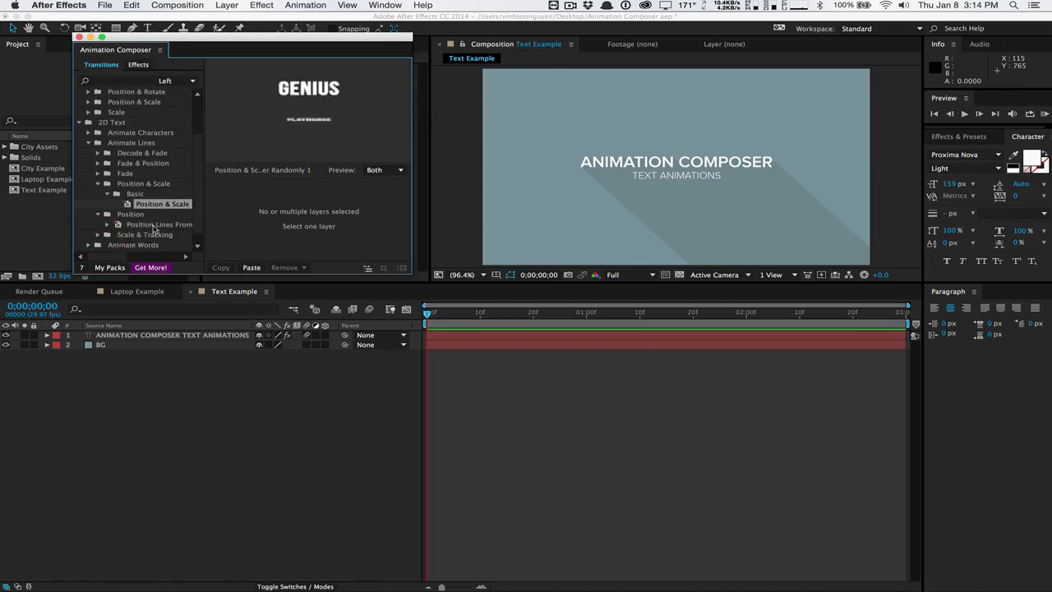
pyautogui.click(153, 224)
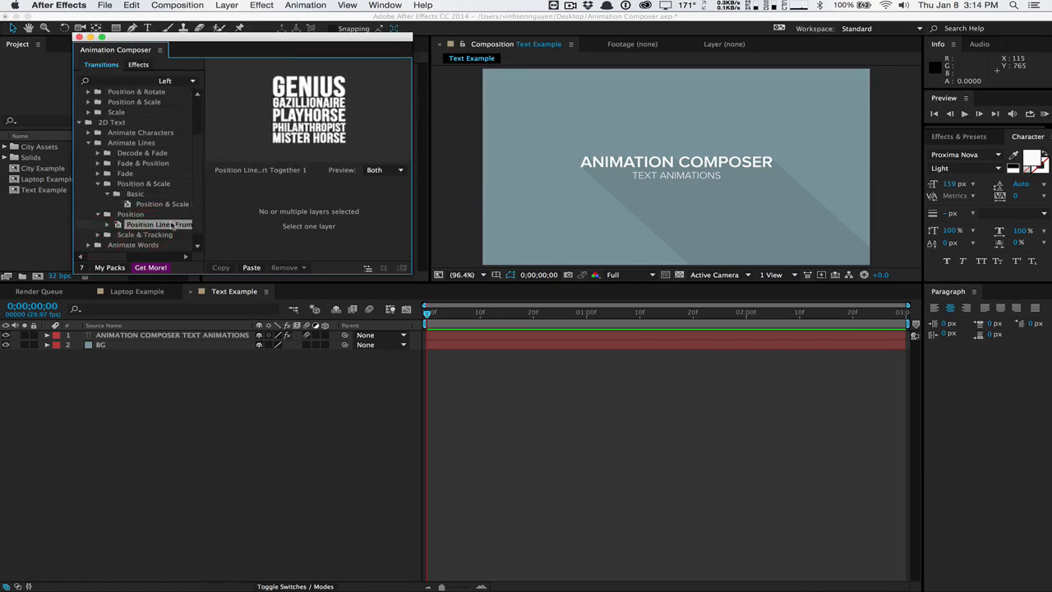
# Apply the Animate Lines Position & Scale preset as the text layer's In transition and Position Lines From as its Out transition
pyautogui.click(161, 205)
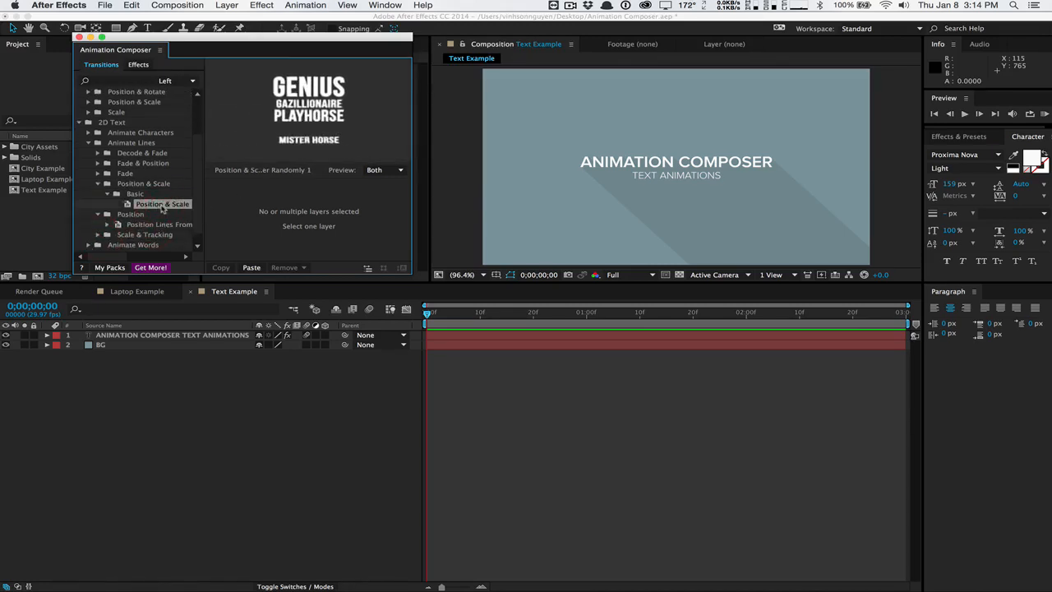
pyautogui.moveTo(169, 208); pyautogui.dragTo(259, 200)
pyautogui.click(175, 336)
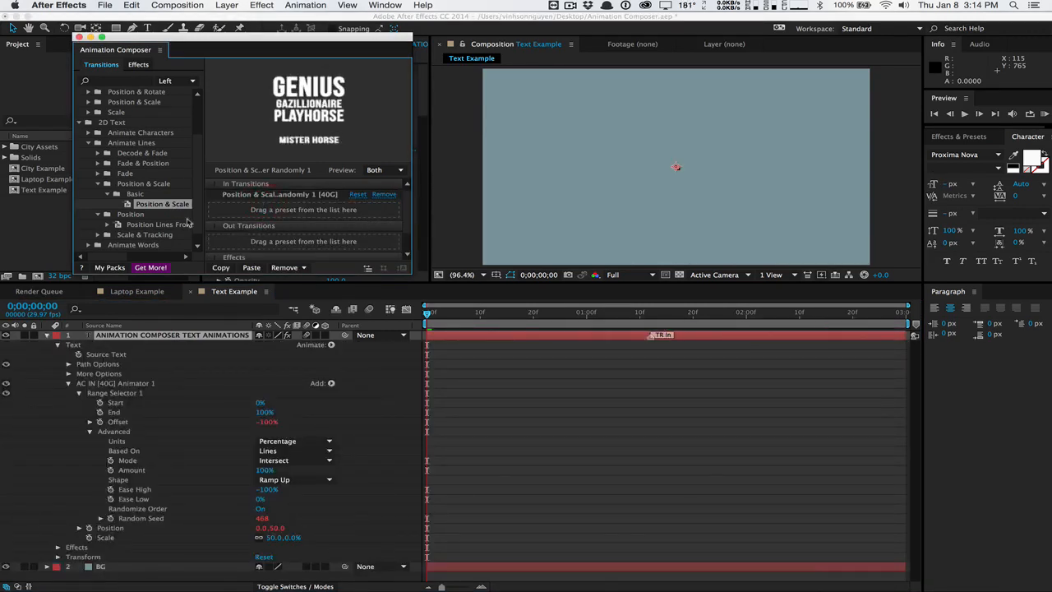
pyautogui.click(147, 227)
pyautogui.moveTo(147, 226); pyautogui.dragTo(260, 245)
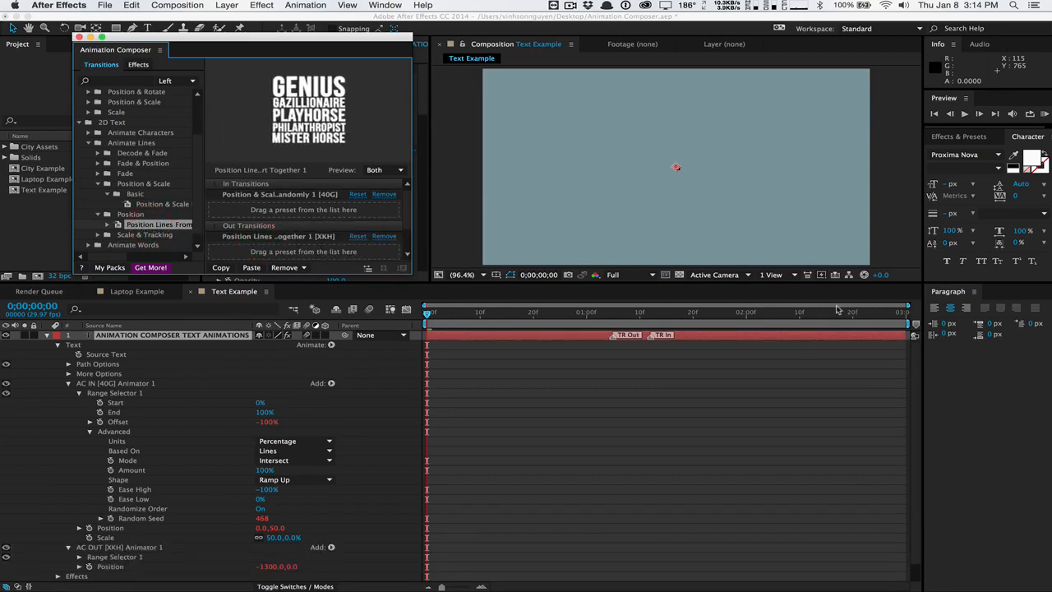
# Play a RAM preview of the Text Example composition and scrub the timeline near the transition markers
pyautogui.click(1043, 114)
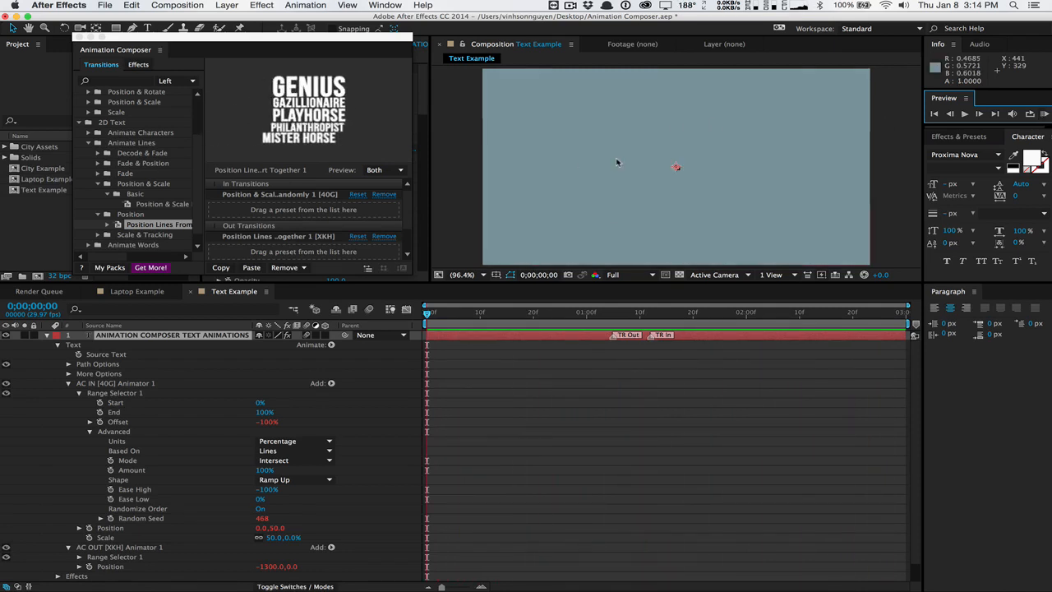
pyautogui.click(618, 316)
pyautogui.moveTo(624, 316); pyautogui.dragTo(634, 316)
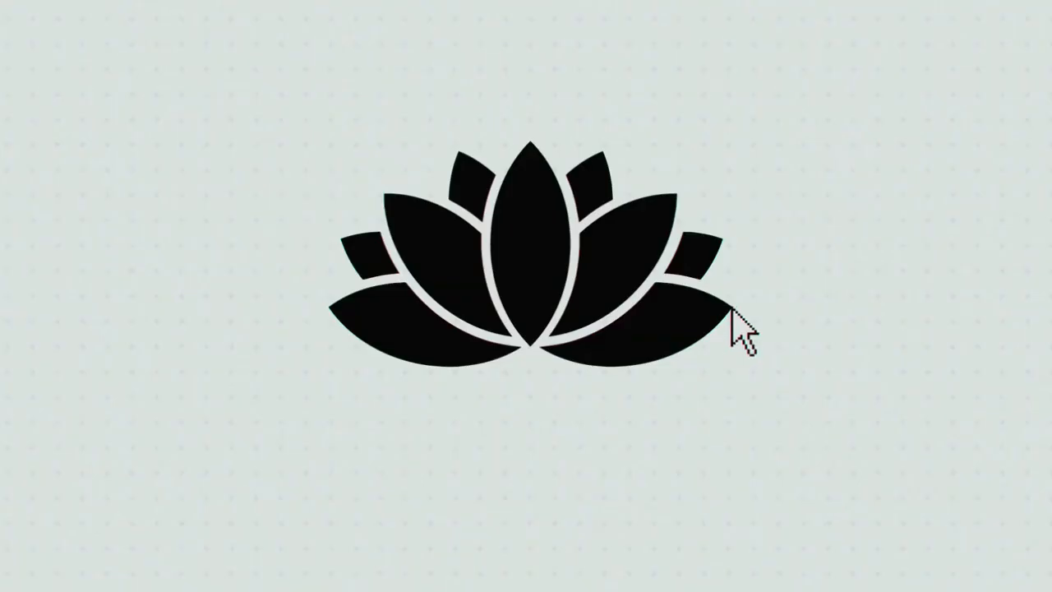
pyautogui.click(739, 329)
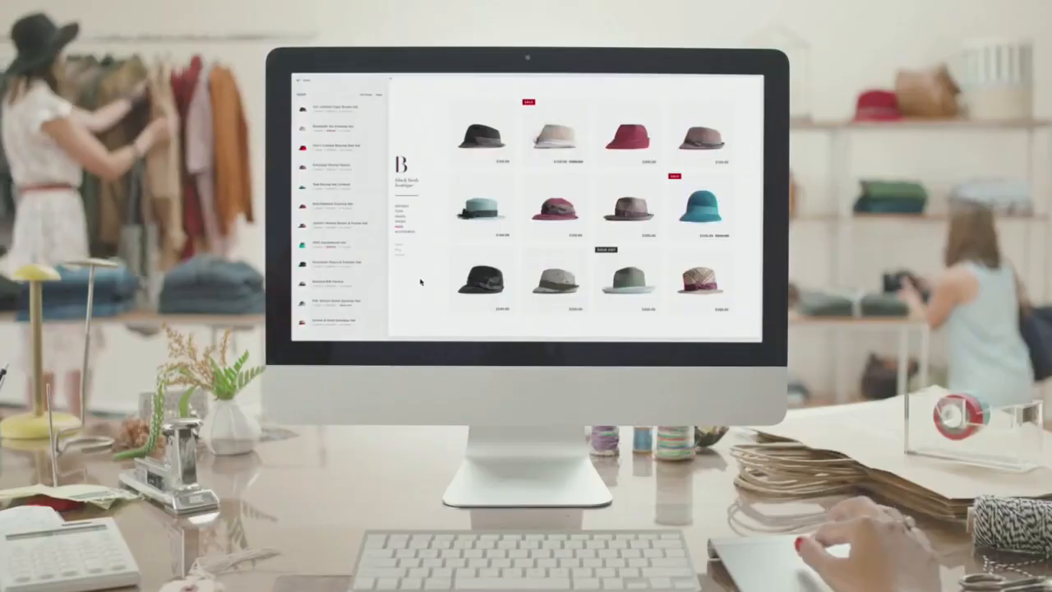
pyautogui.moveTo(343, 186); pyautogui.dragTo(343, 247)
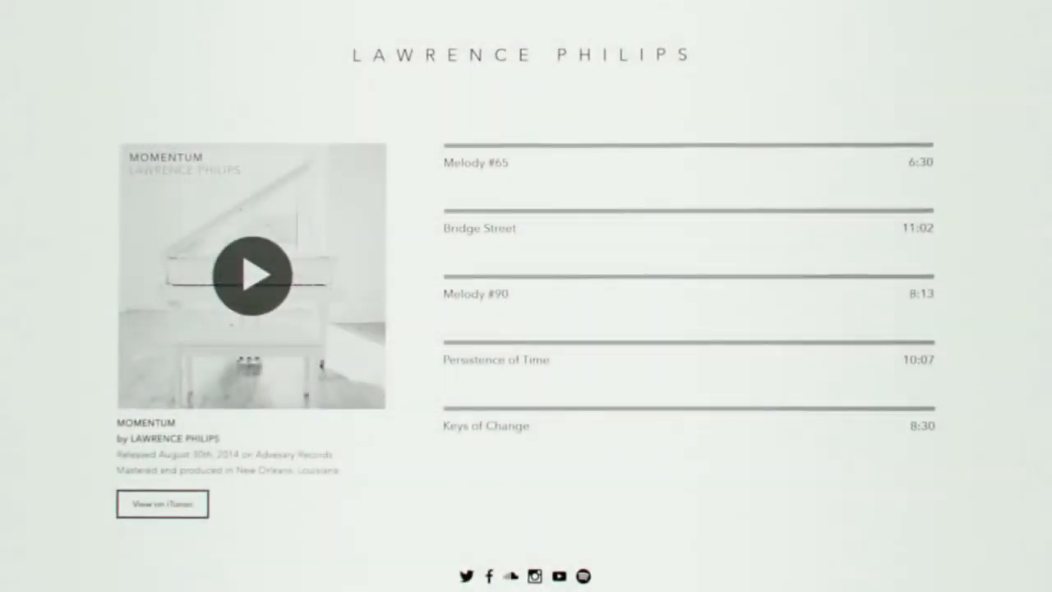
pyautogui.click(246, 263)
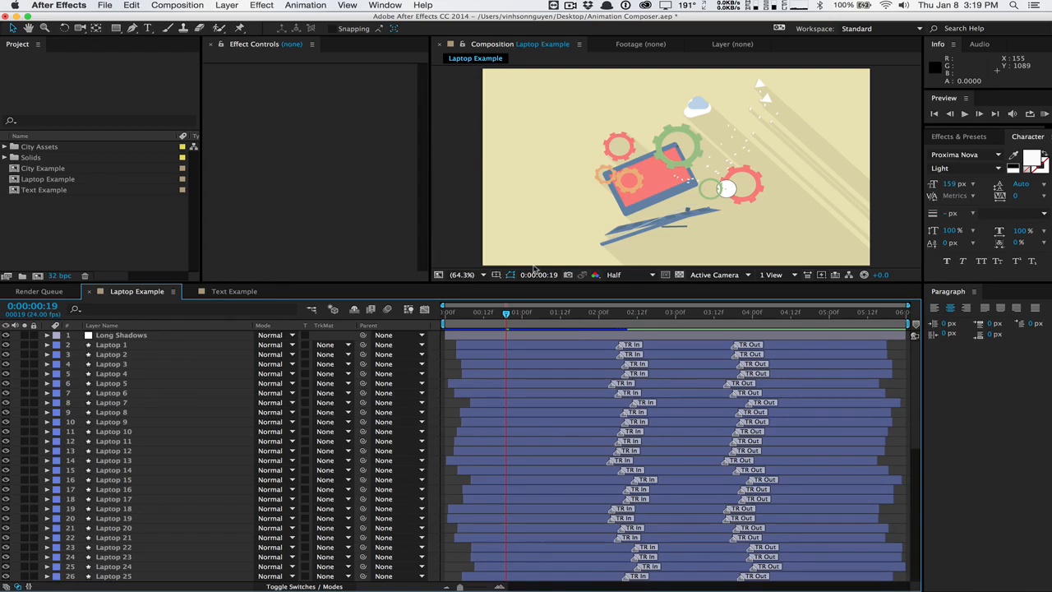
# Try to shift Laptop 1's In transition marker earlier in the Laptop Example timeline
pyautogui.click(541, 344)
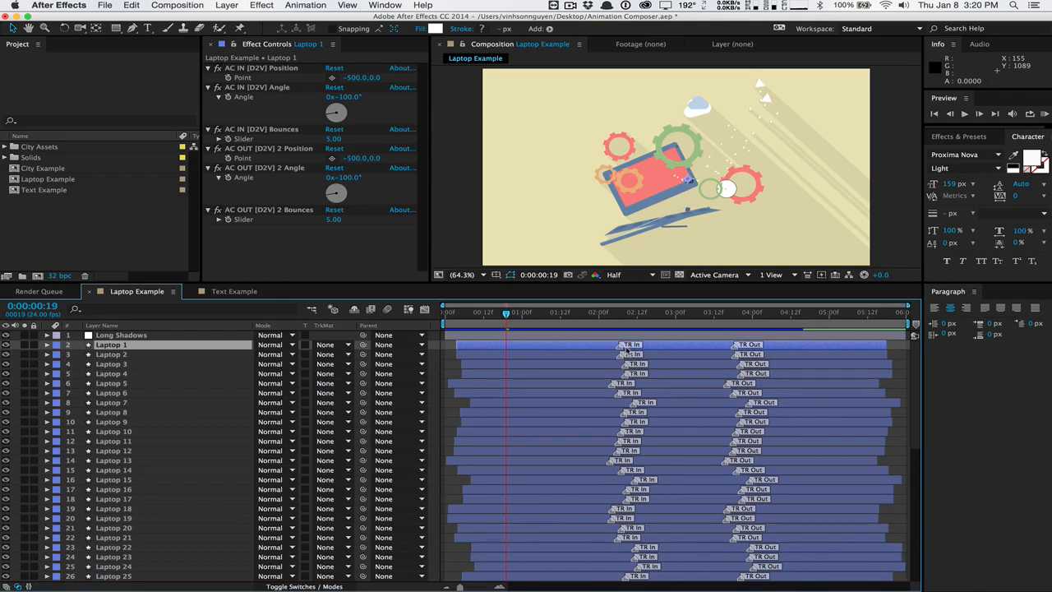
pyautogui.moveTo(622, 349); pyautogui.dragTo(572, 354)
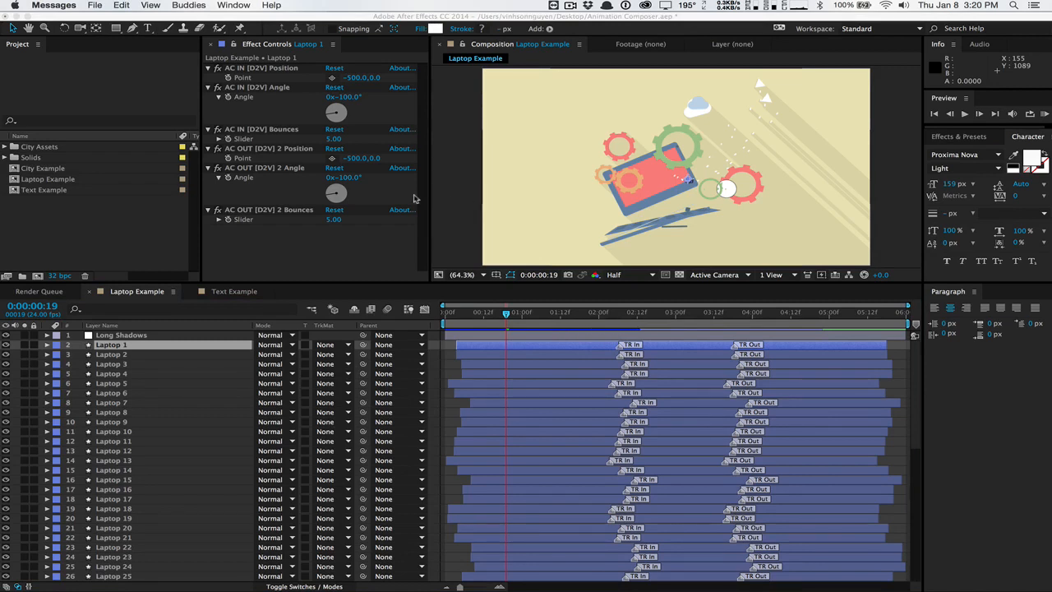
# Select all the laptop layers from Laptop 1 through Laptop 57 and open the Animation Composer Animation Shifter
pyautogui.click(146, 346)
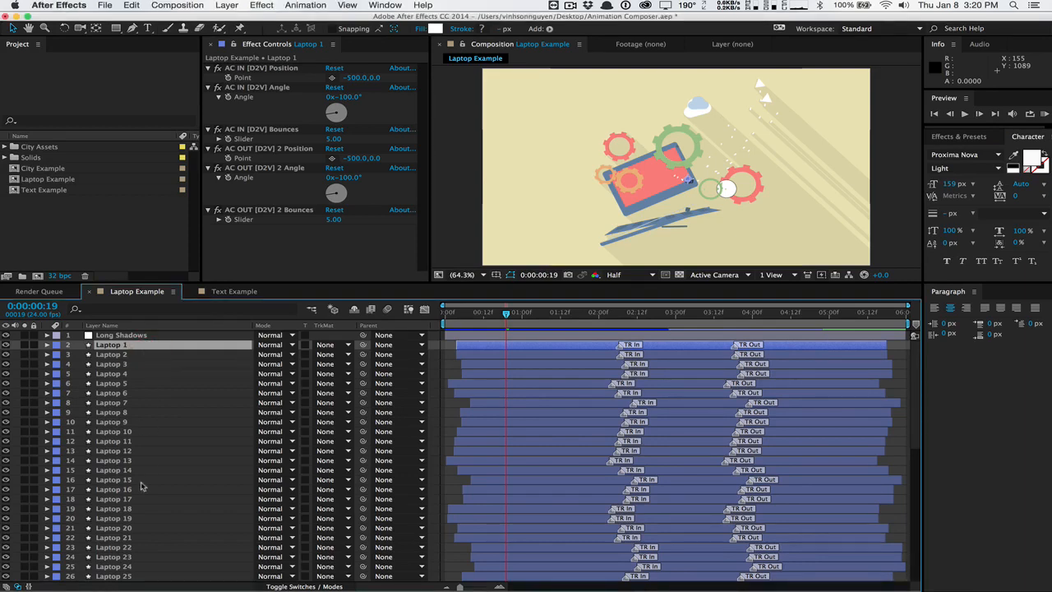
pyautogui.scroll(-10, 141, 477)
pyautogui.press('super+a')
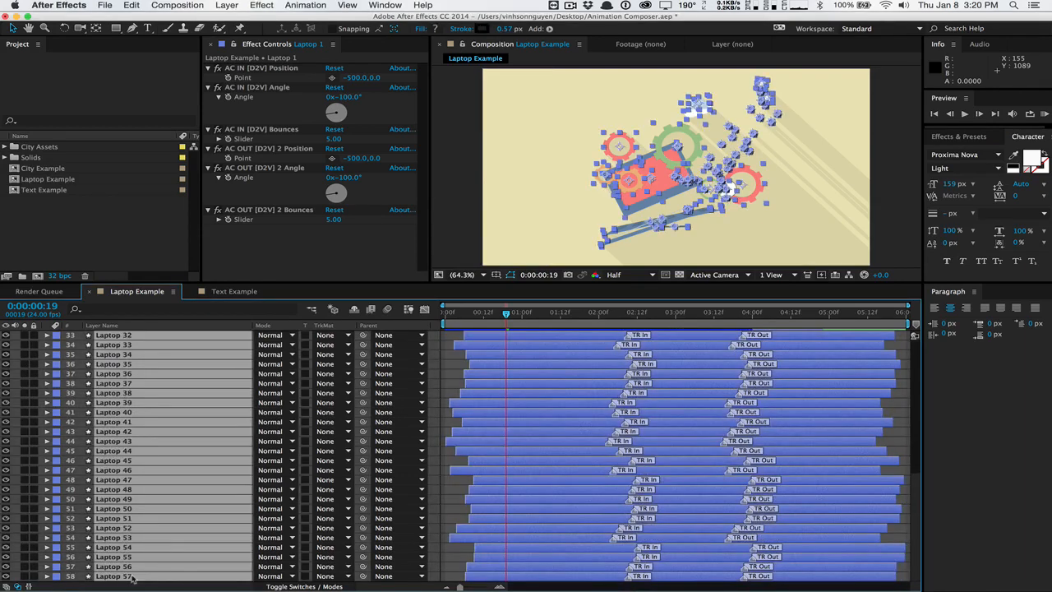
pyautogui.click(376, 393)
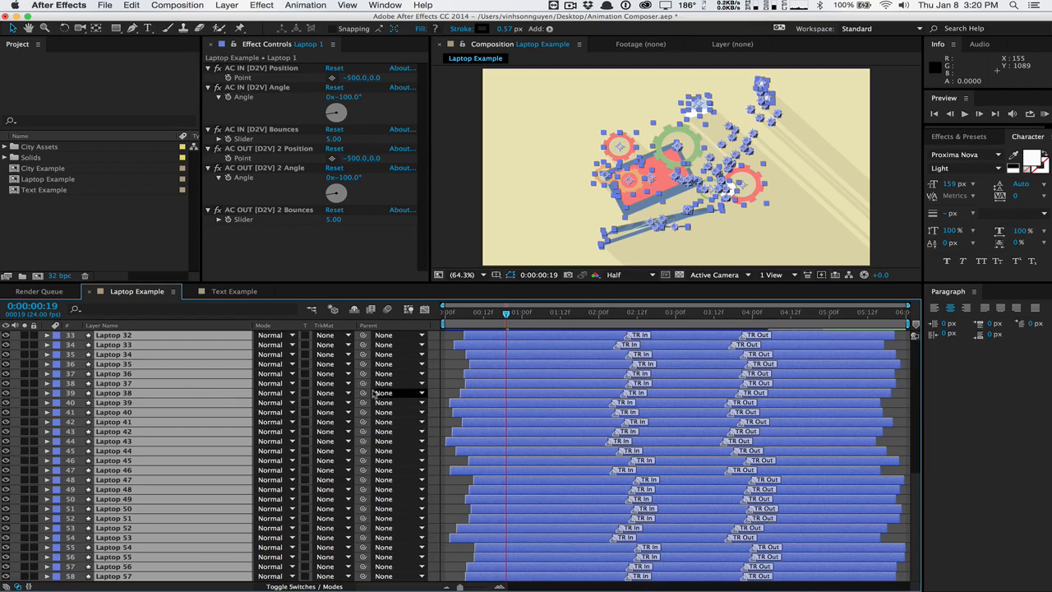
pyautogui.click(386, 5)
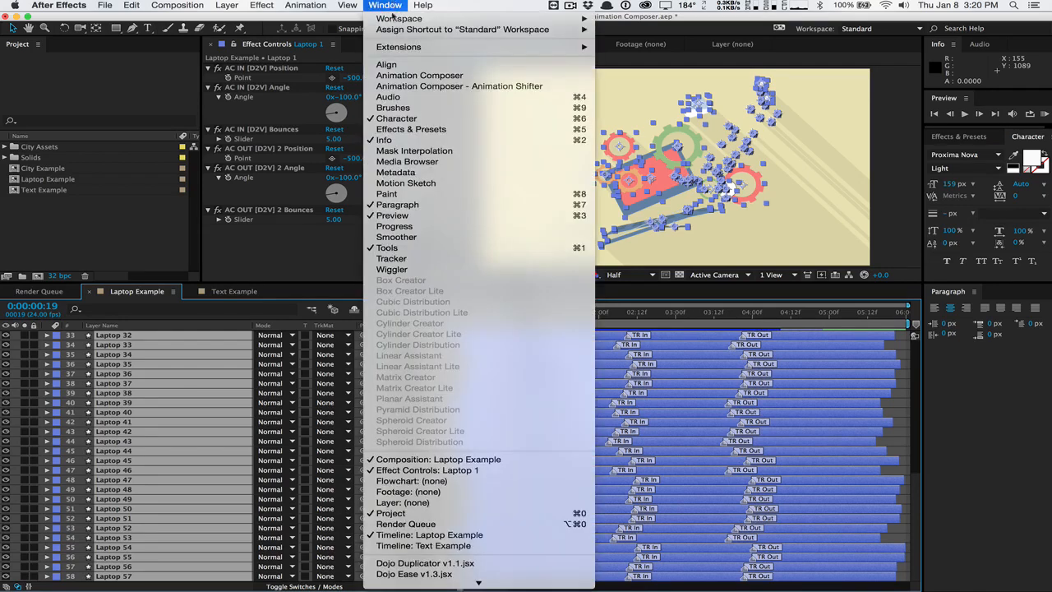
pyautogui.click(393, 87)
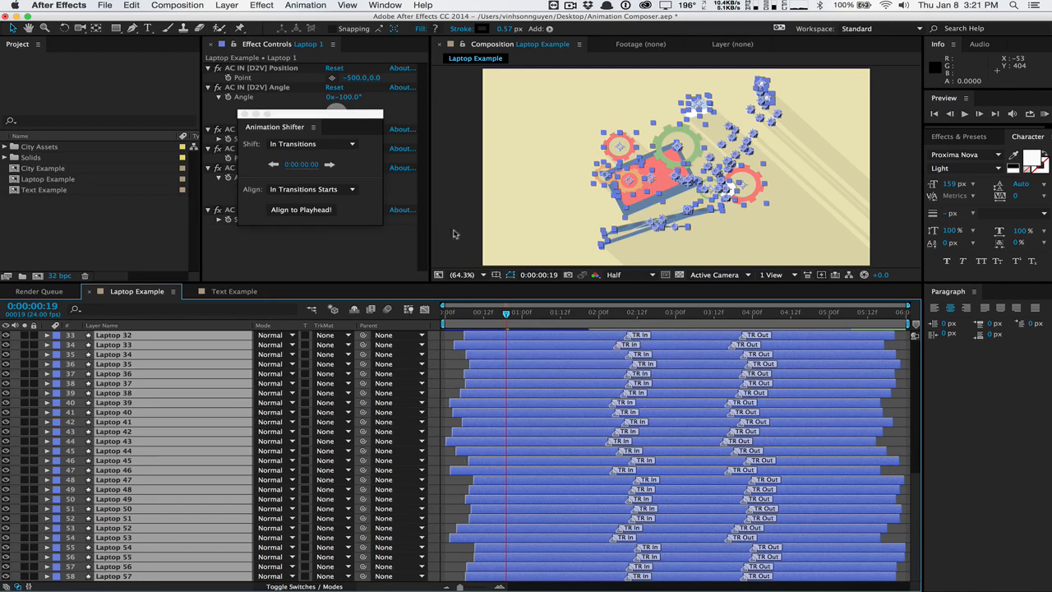
# Try shifting the selected layers' In Transitions later, and their In transition markers by -0:00:00:22, undoing each shift
pyautogui.moveTo(305, 167); pyautogui.dragTo(427, 160)
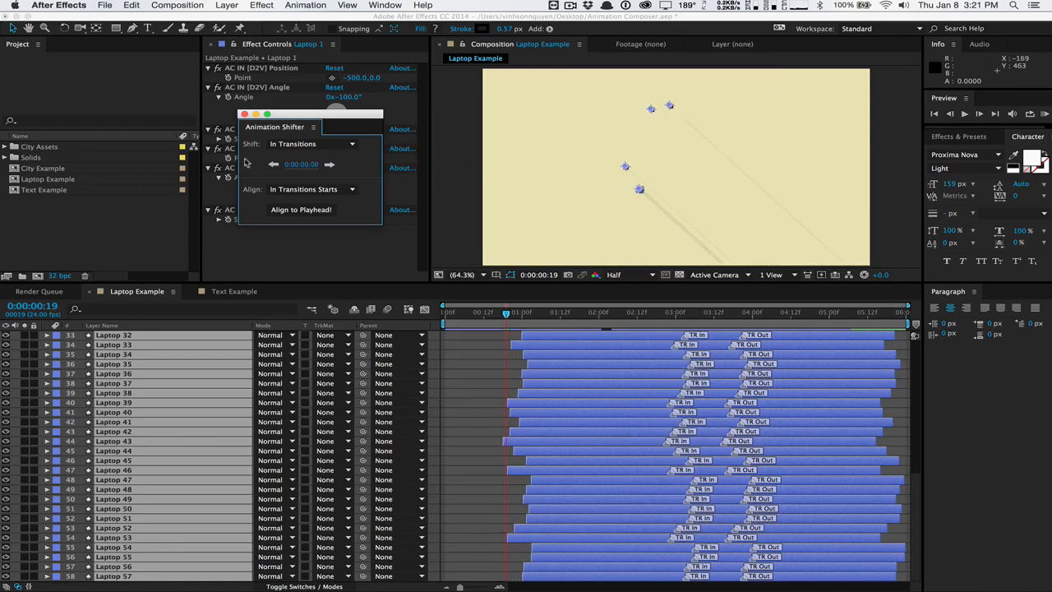
pyautogui.press('super+z')
pyautogui.click(333, 149)
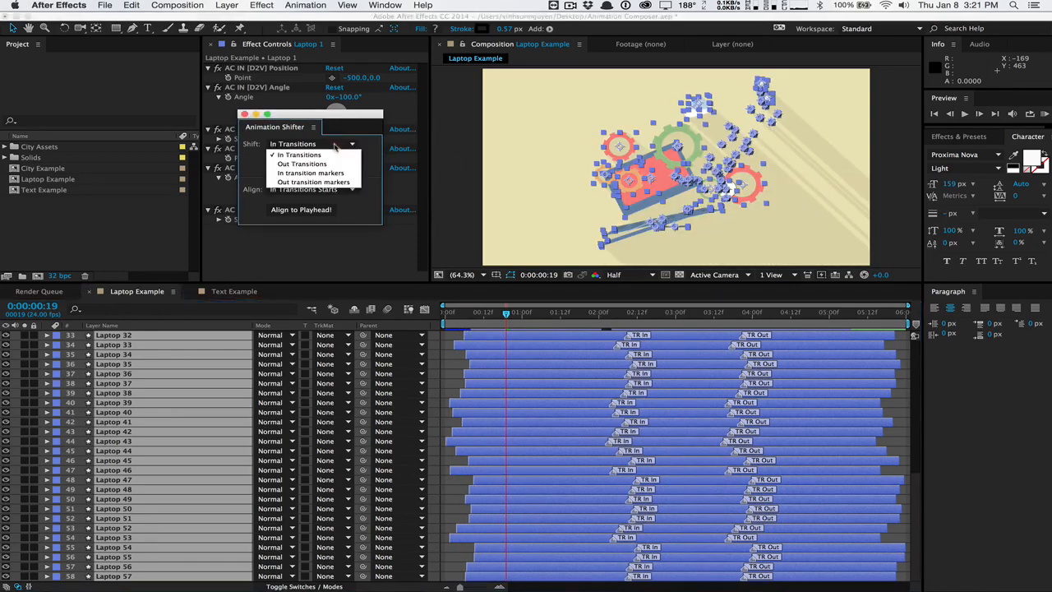
pyautogui.click(332, 174)
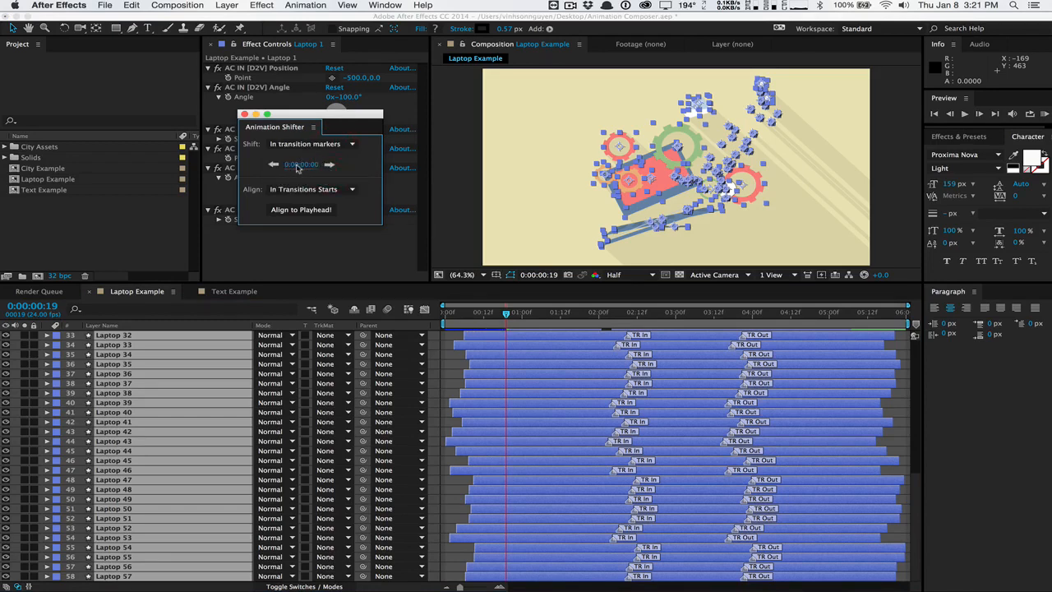
pyautogui.moveTo(300, 166); pyautogui.dragTo(252, 167)
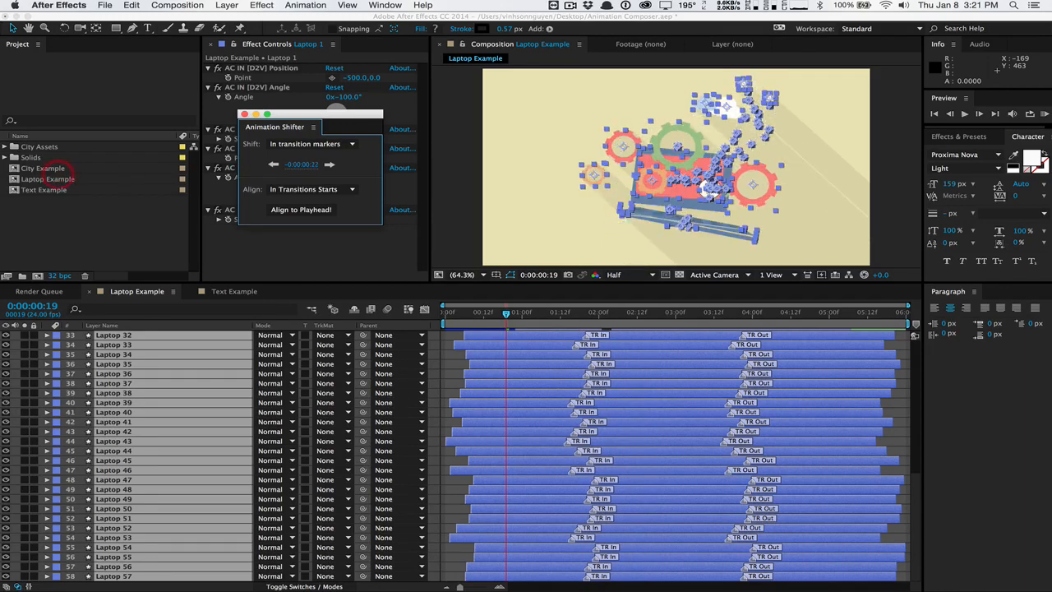
pyautogui.press('super+z')
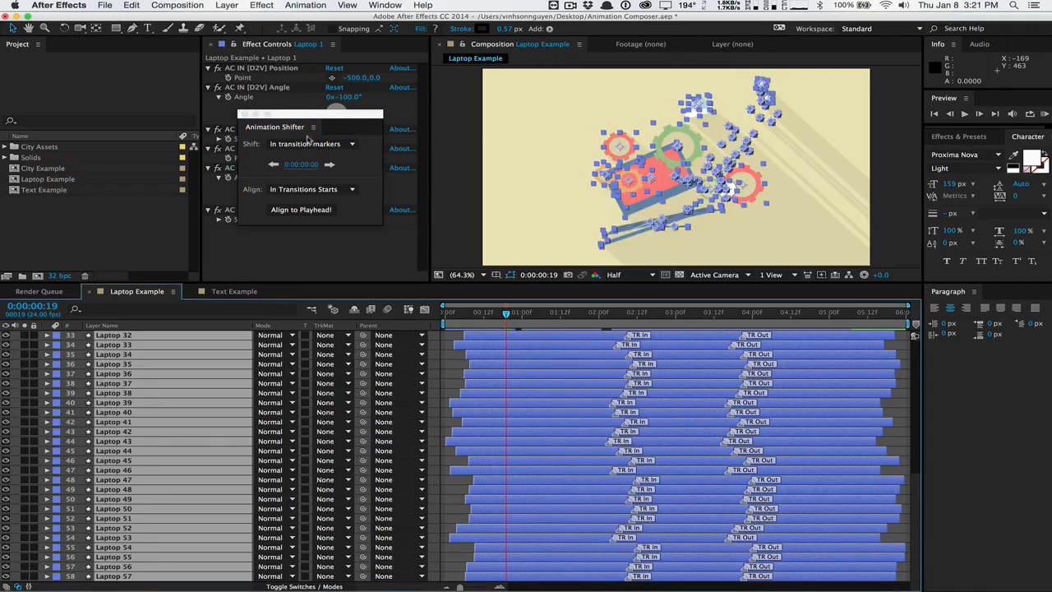
# Examine the Animation Shifter's Shift choices and playhead Align choices without changing either, and close the Animation Shifter
pyautogui.click(308, 144)
pyautogui.click(309, 144)
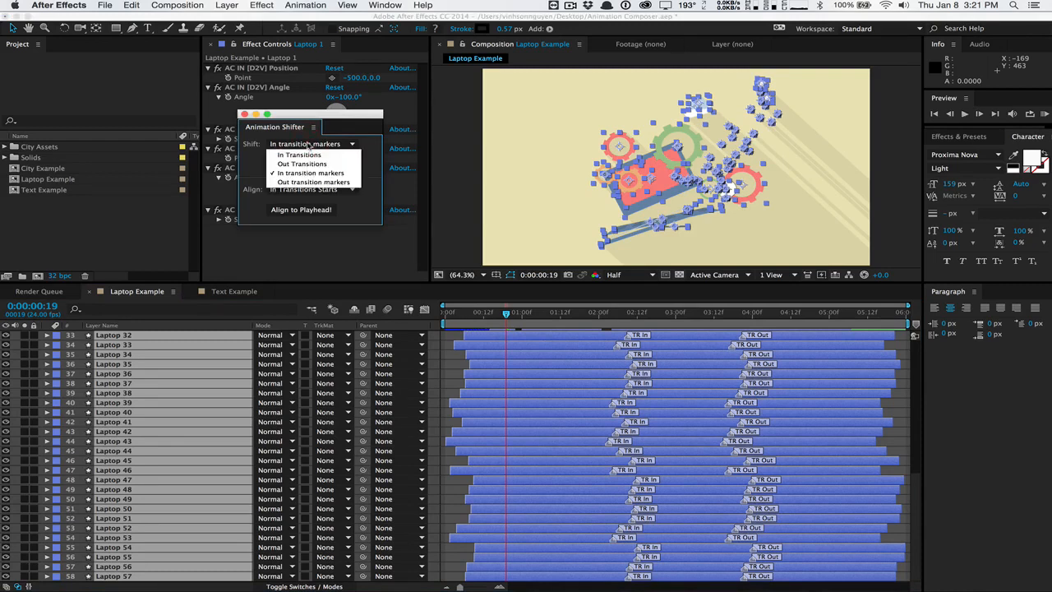
pyautogui.click(309, 144)
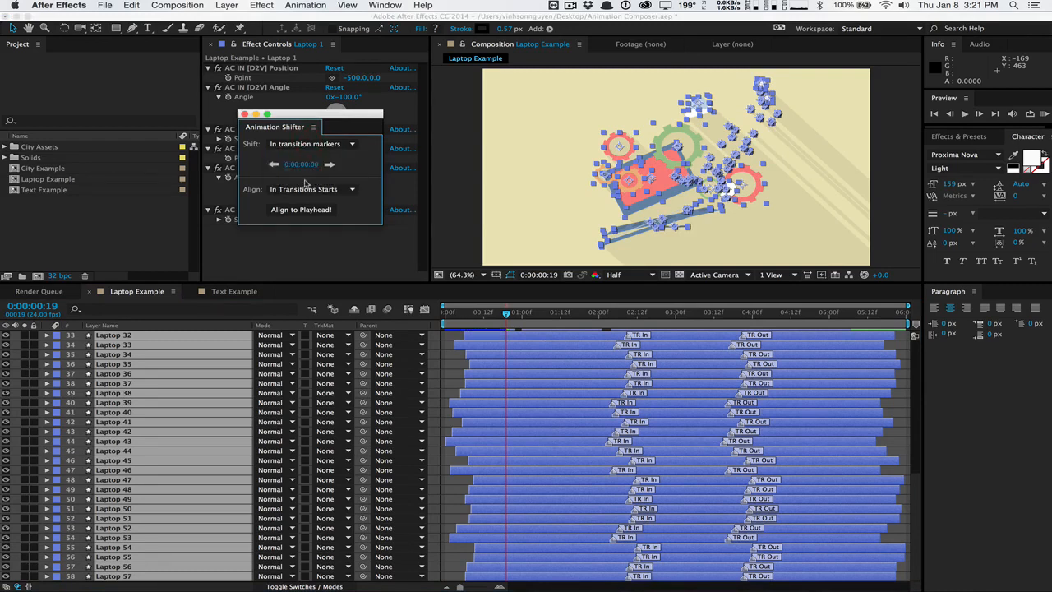
pyautogui.click(302, 190)
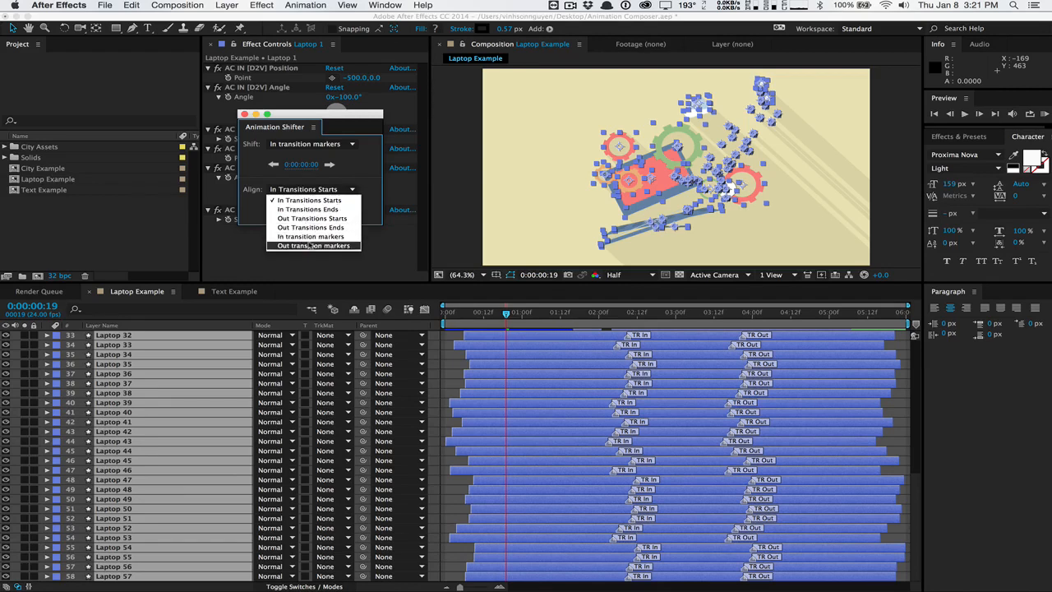
pyautogui.click(346, 174)
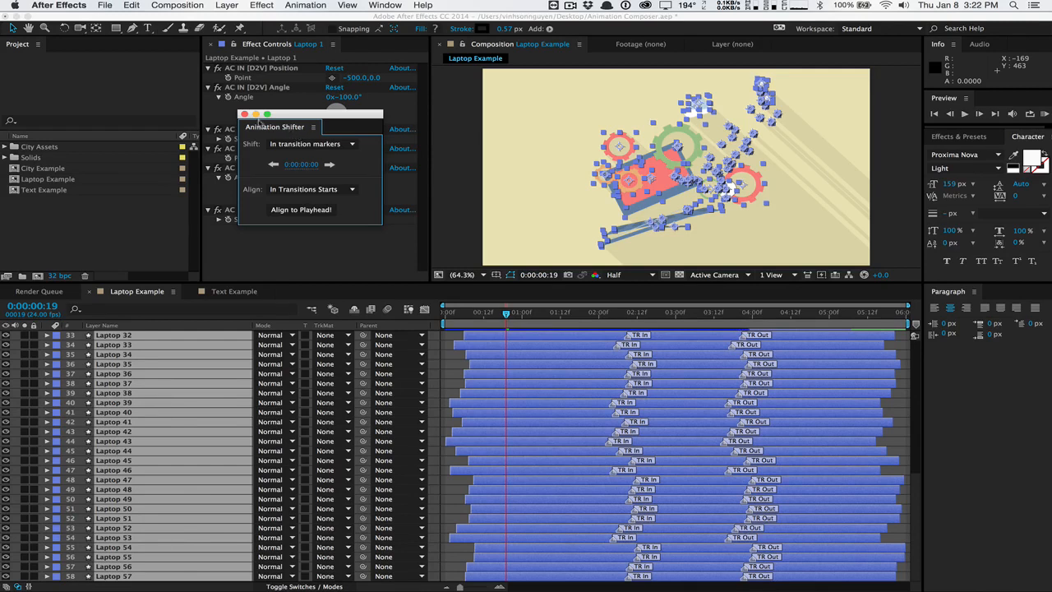
pyautogui.click(244, 115)
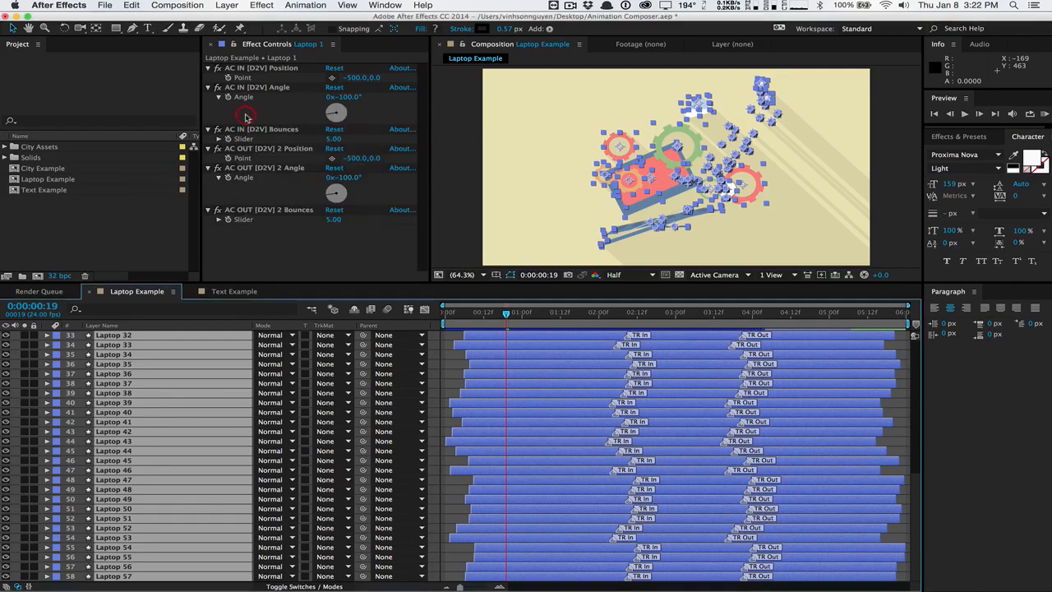